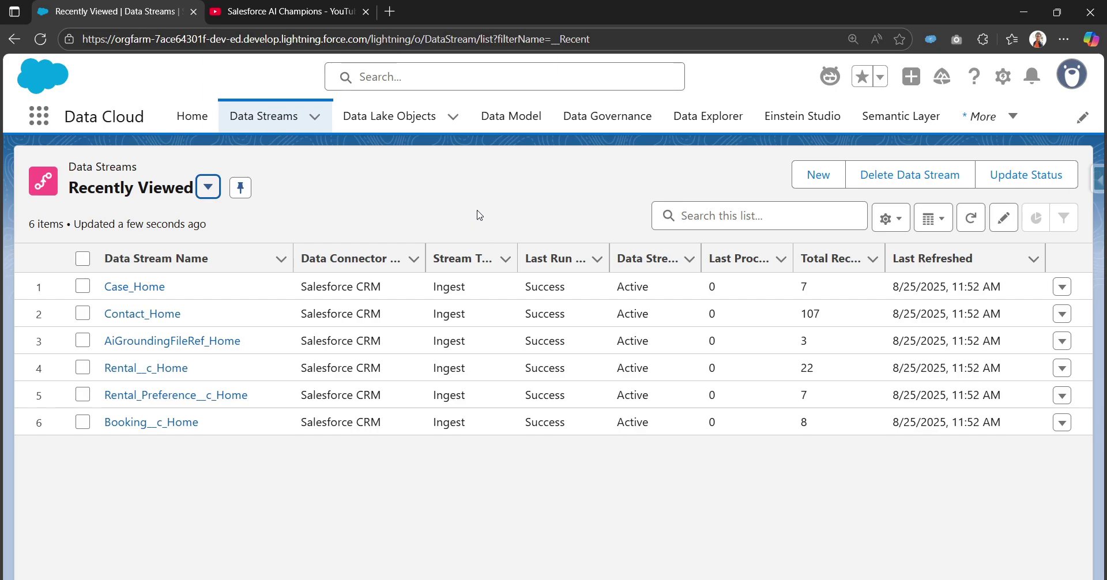
Open the list of retrievers in Einstein Studio and locate the Web search retriever entry.
click(778, 123)
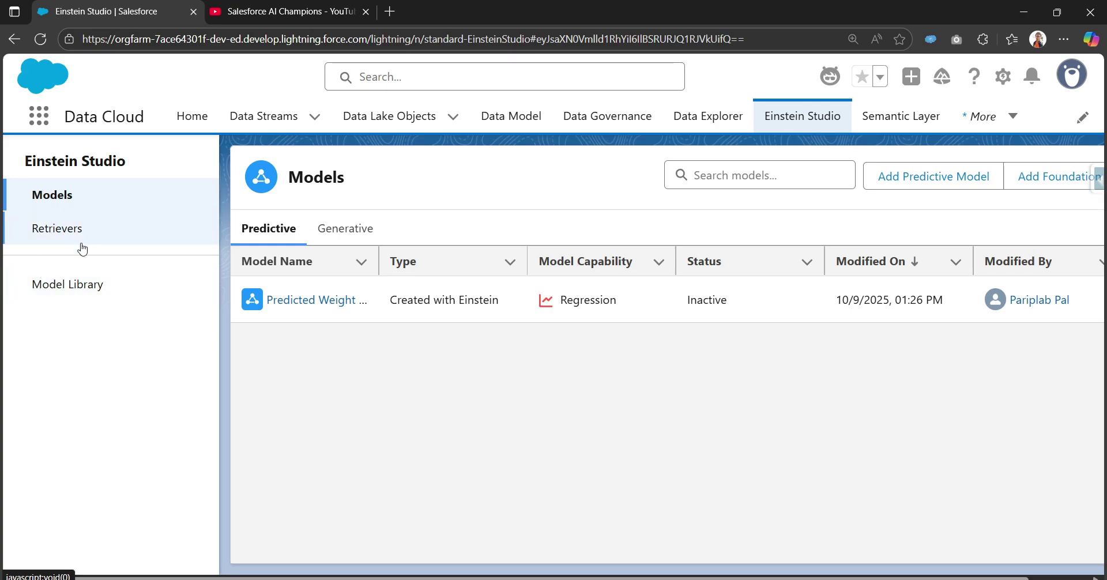
click(52, 229)
drag(329, 225, 445, 227)
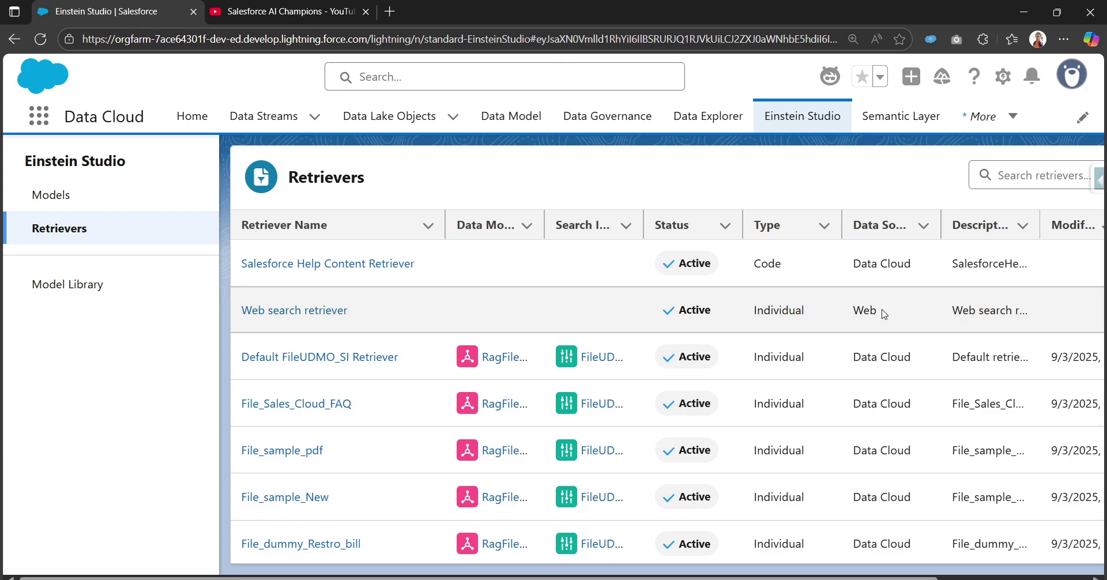
click(1003, 77)
drag(398, 317, 244, 314)
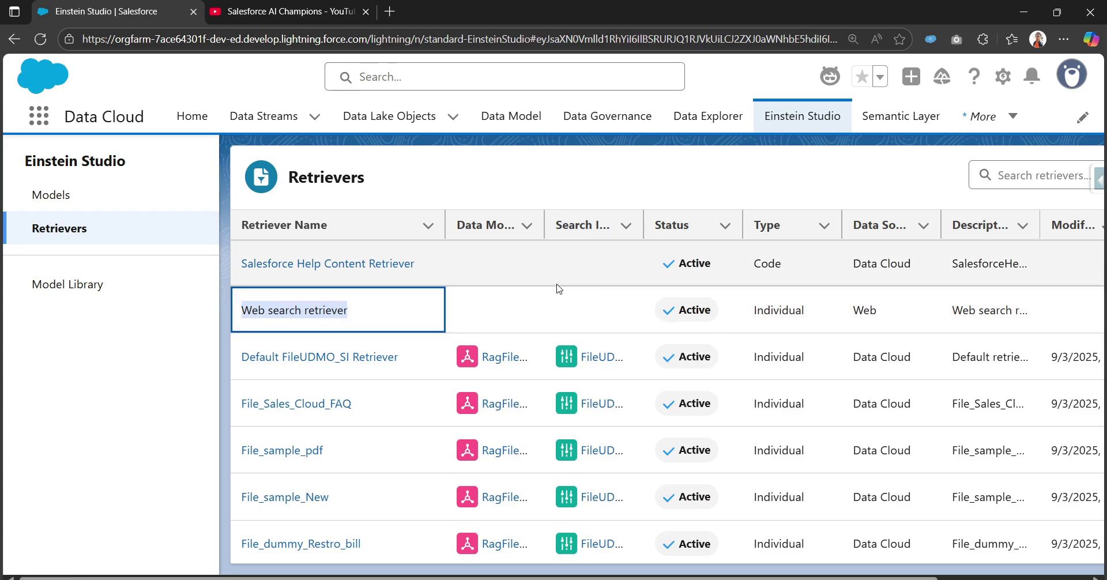
Open Setup for the current app, search the setup pages for "prompt" and open Prompt Builder.
click(1004, 77)
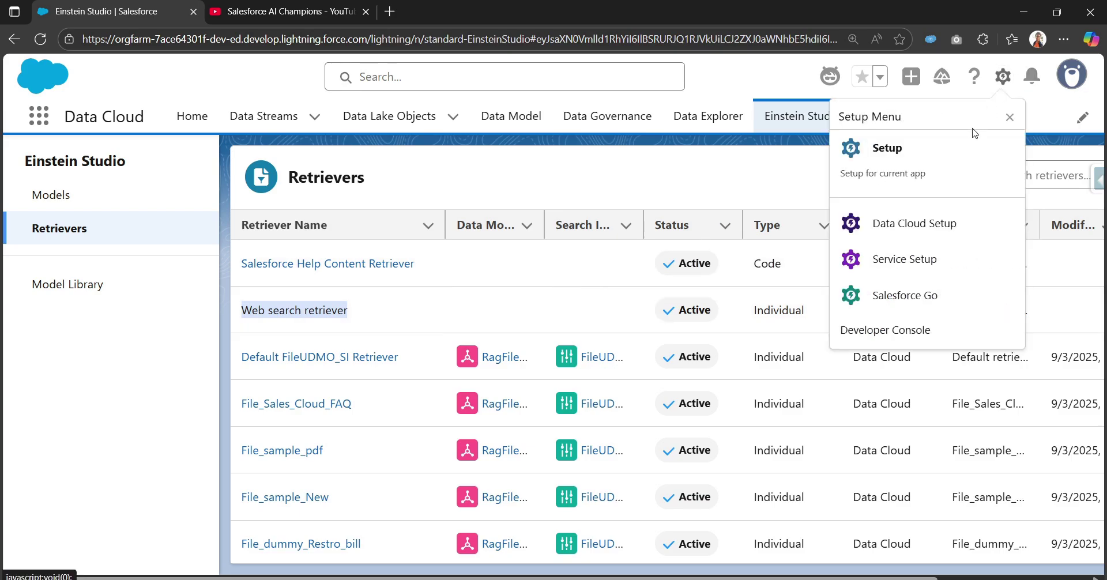
click(941, 168)
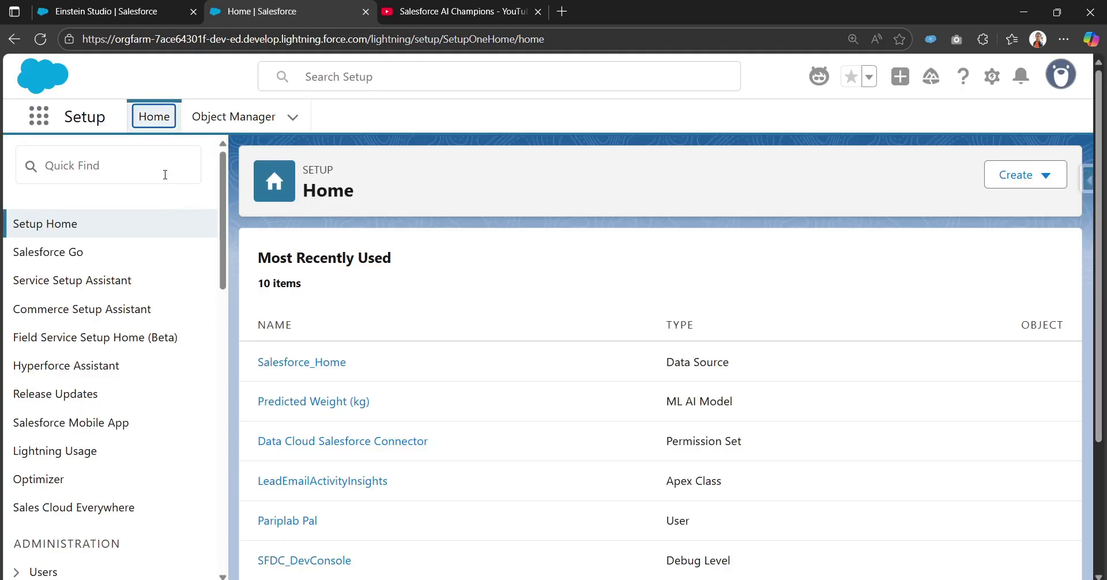
click(165, 174)
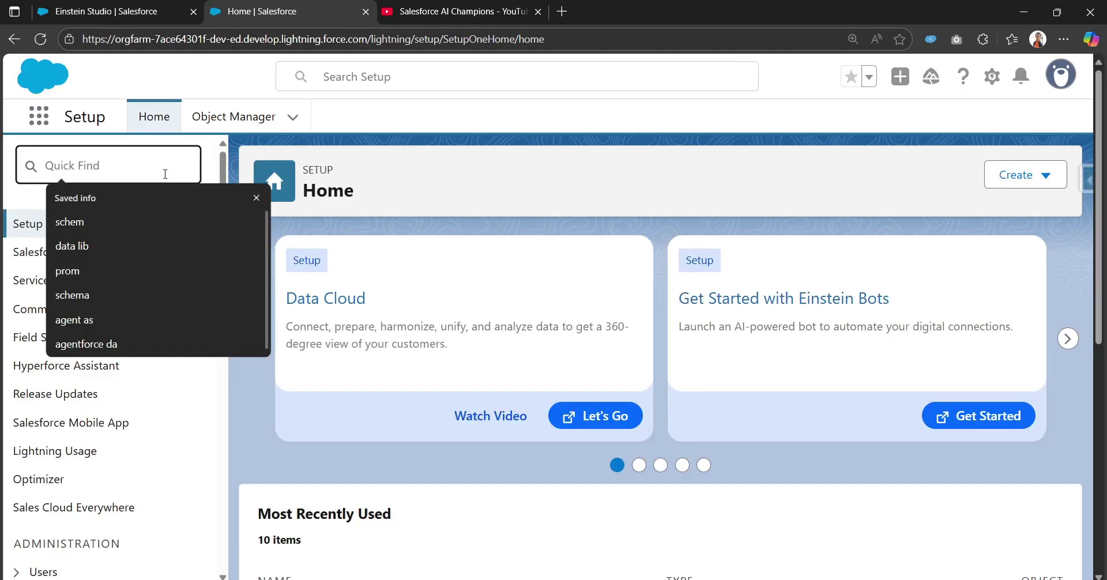
text(prompt)
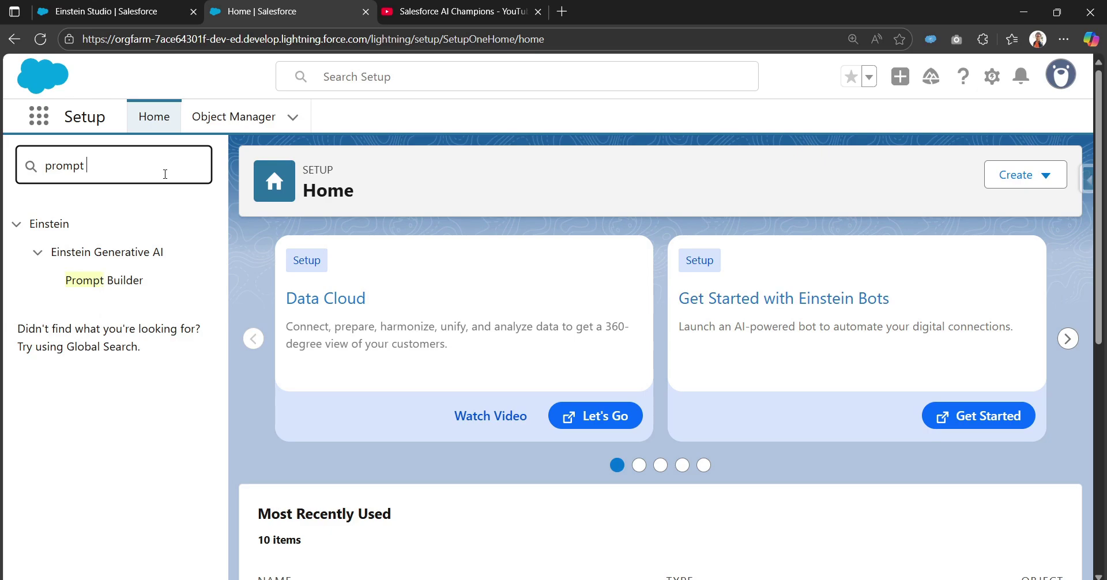
click(99, 286)
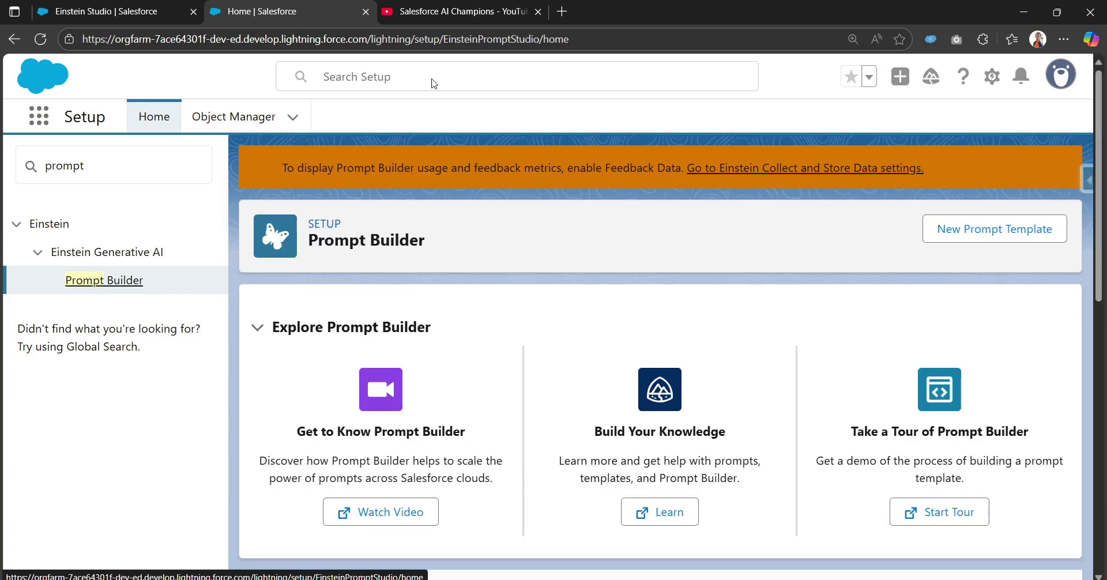
Start a new prompt template and set its template type to Flex.
click(1019, 234)
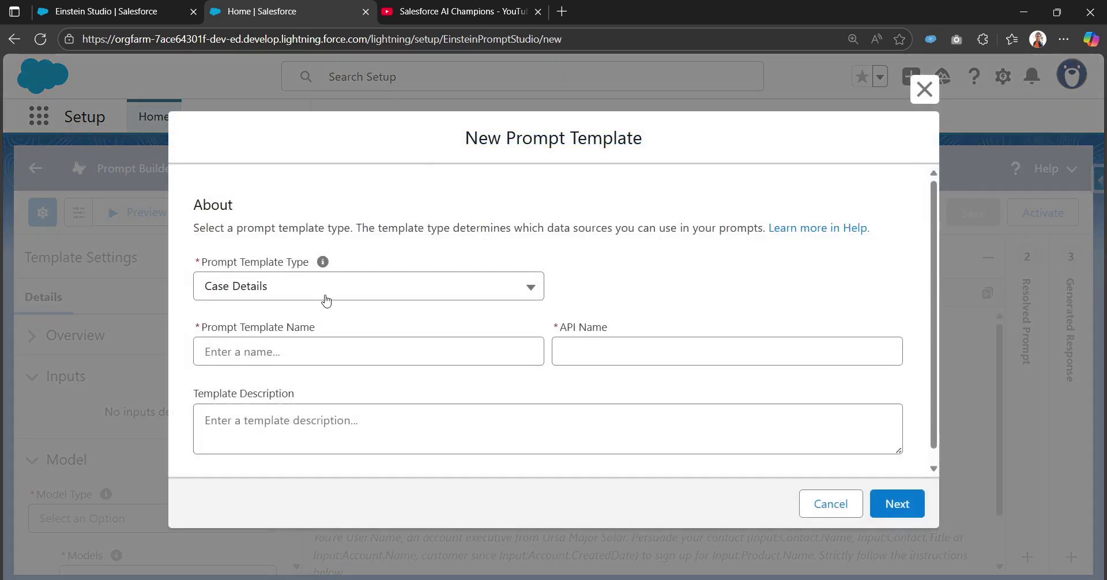
click(323, 288)
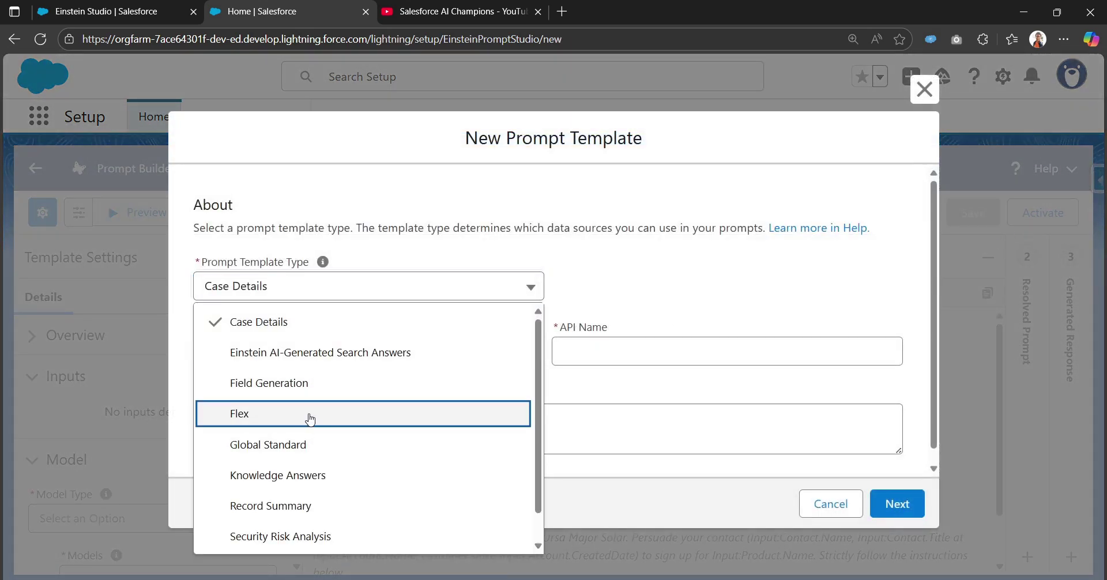
click(310, 420)
scroll(356, 380, down, 2)
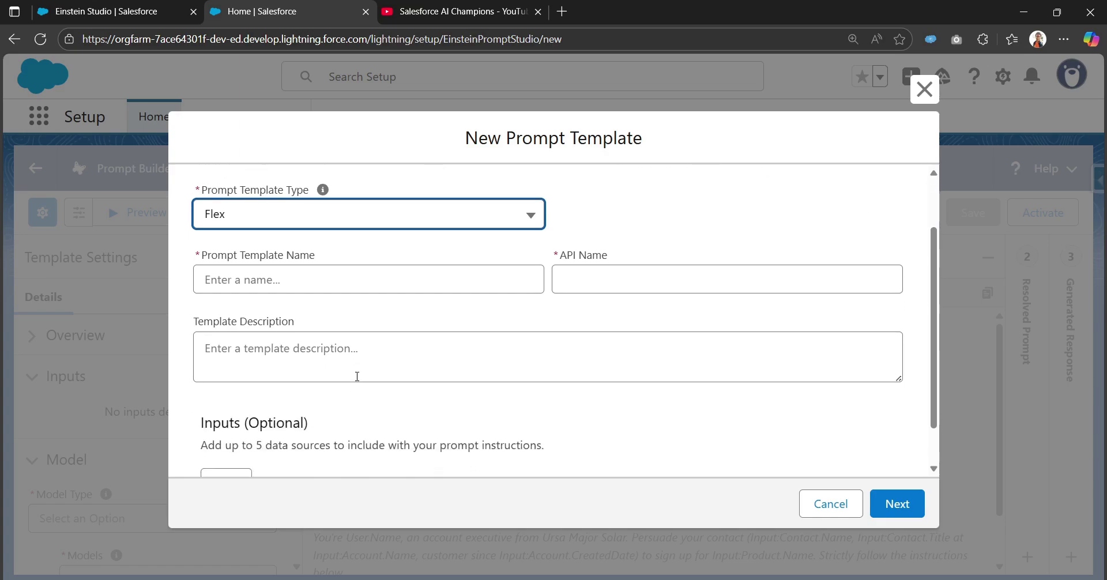
scroll(357, 376, down, 1)
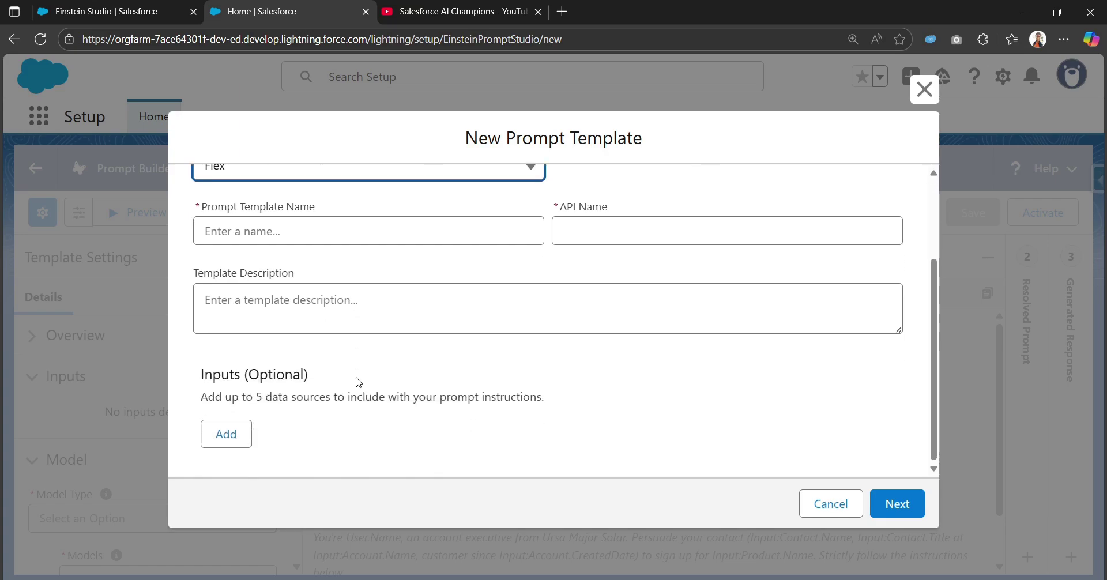
Name the prompt template "Flex web search retriever" and accept the matching API name.
click(361, 243)
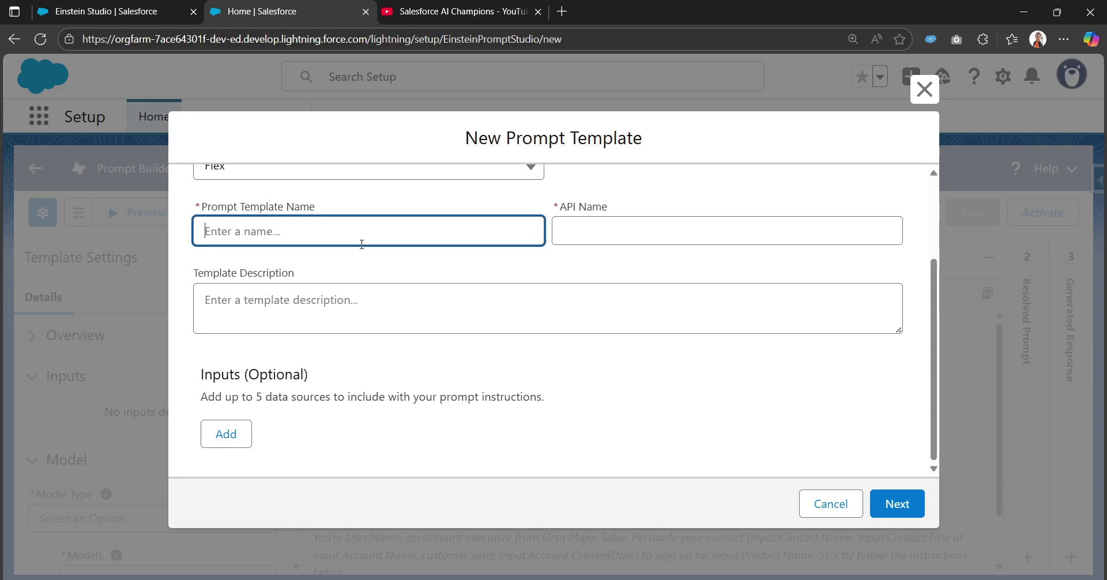
text(W)
key(BackSpace)
text(Flex web search retr)
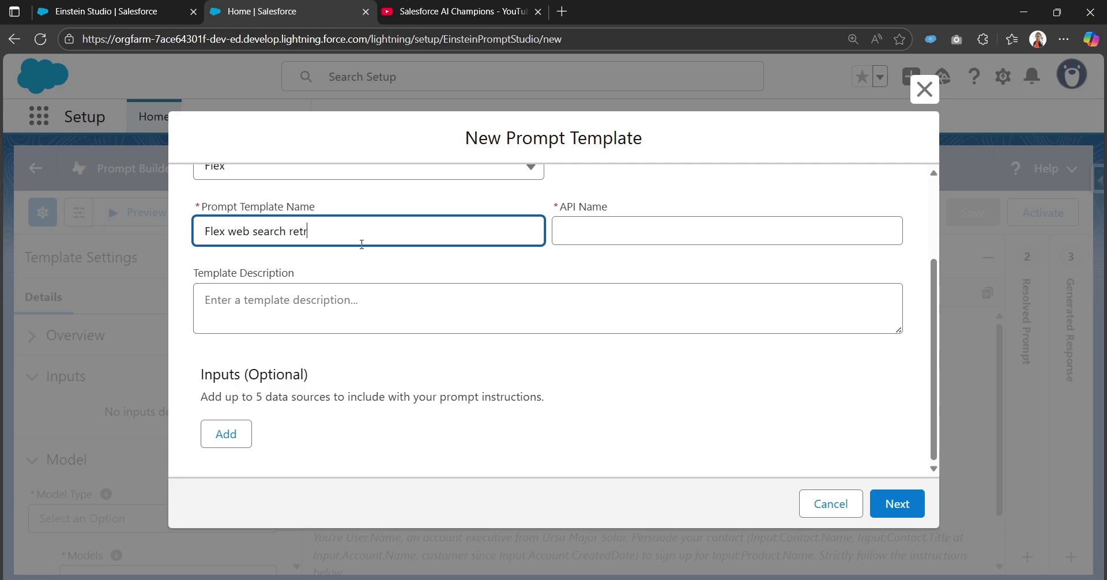
text(iever)
key(Tab)
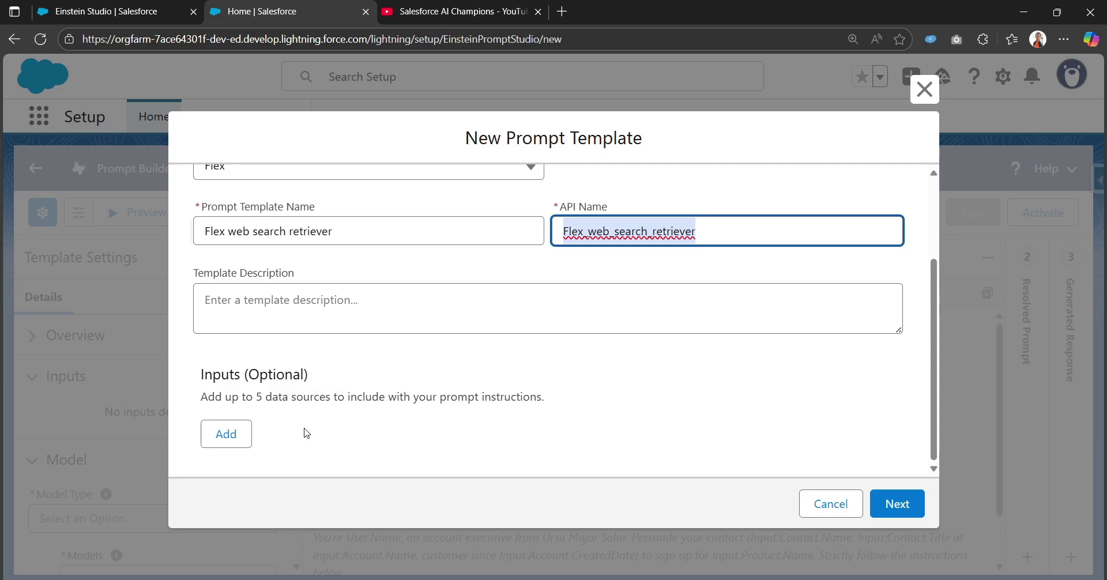
Add a required template input named "Input Text" with source type Free Text, and continue to the prompt editor.
click(228, 437)
scroll(242, 433, down, 2)
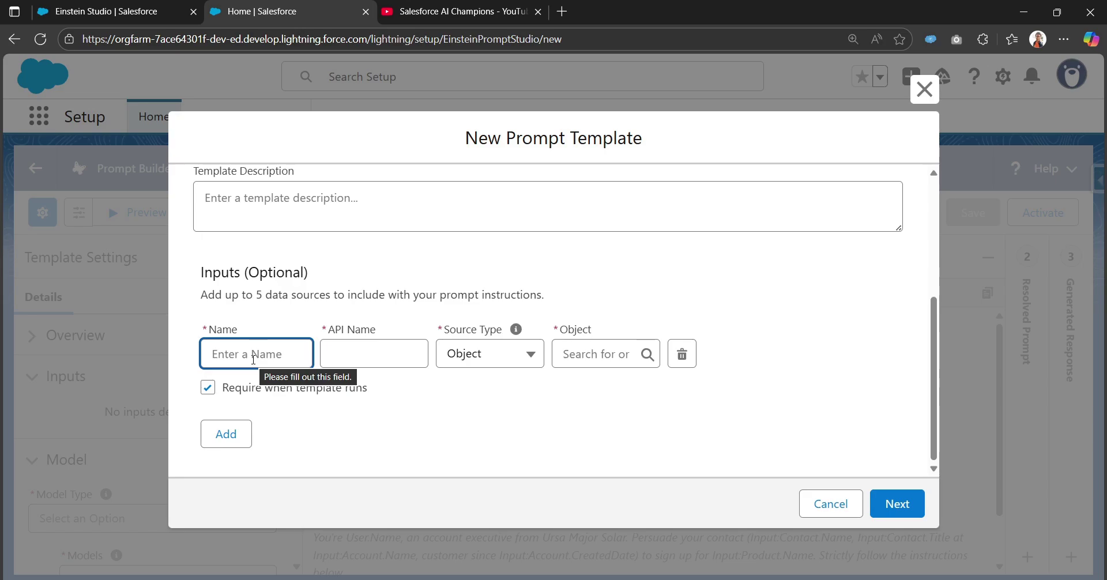
text(Input Text)
key(Tab)
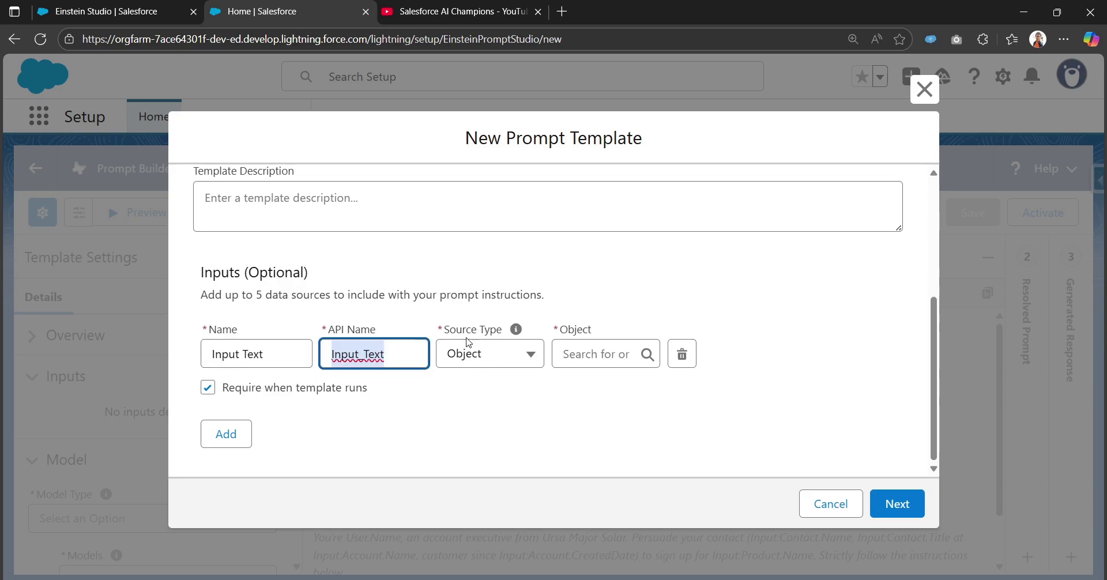
click(492, 352)
click(492, 352)
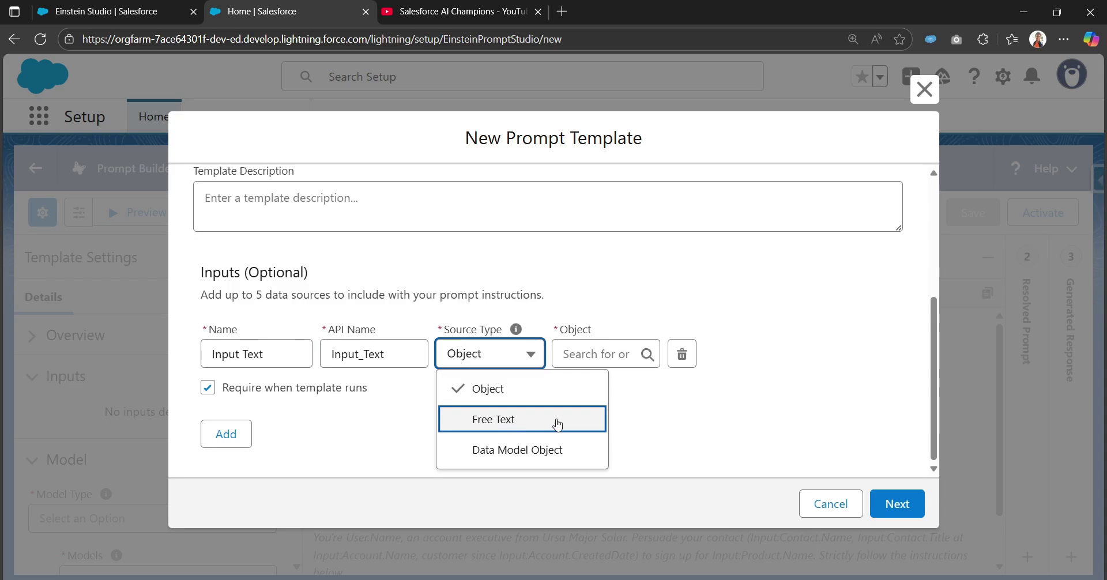
click(525, 421)
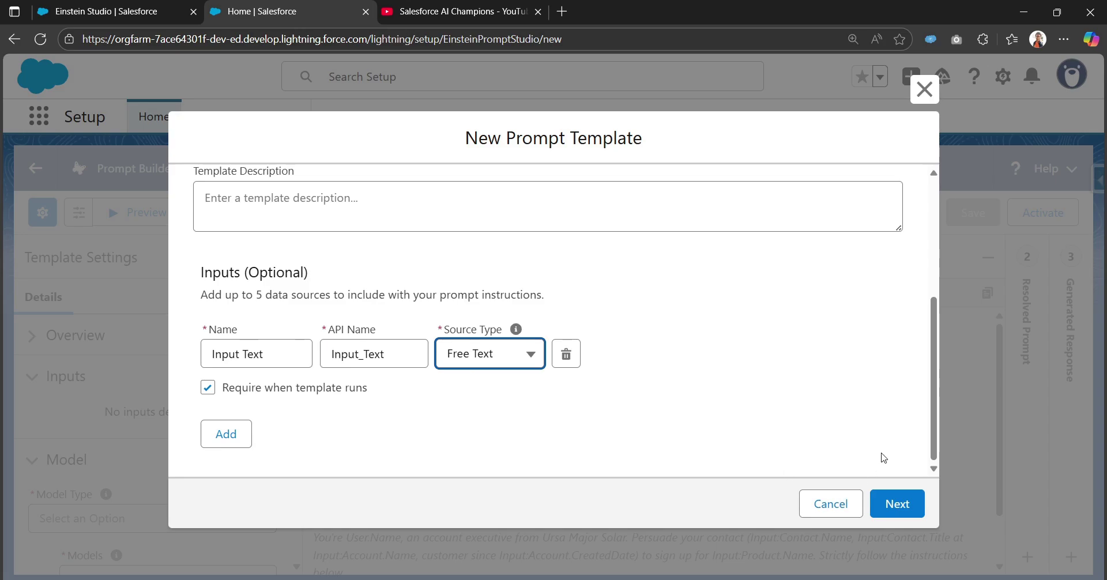
click(889, 510)
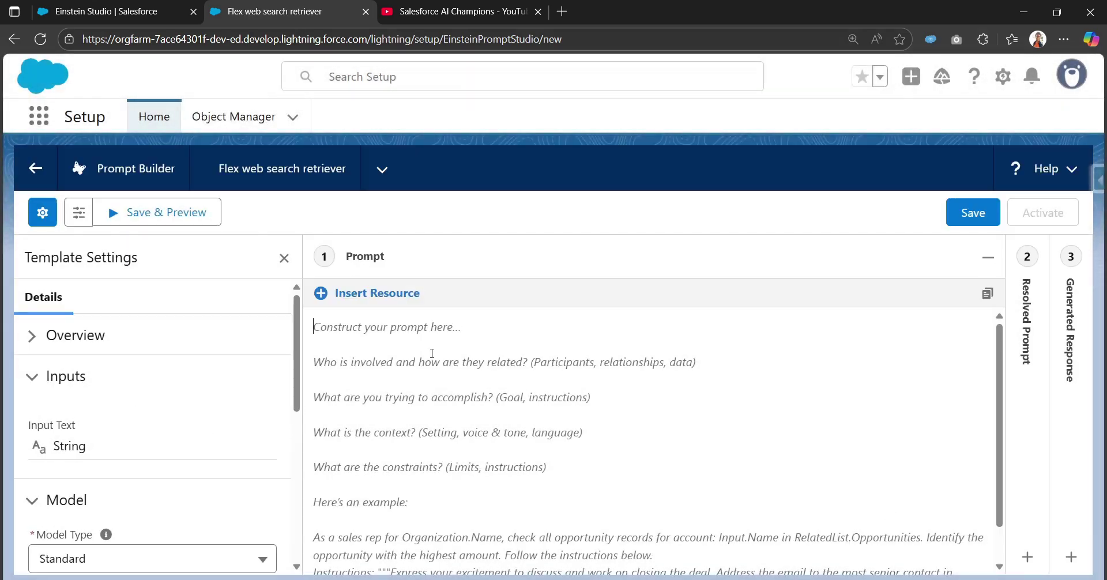
Insert the Web search retriever resource from Einstein Search's Web Retriever group into the prompt.
click(397, 304)
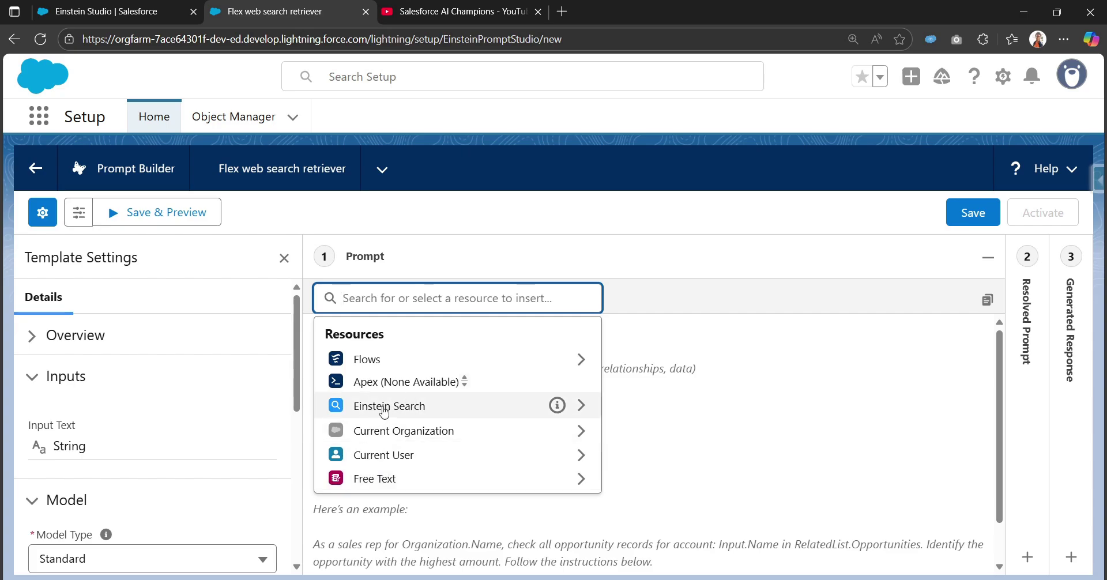
click(580, 406)
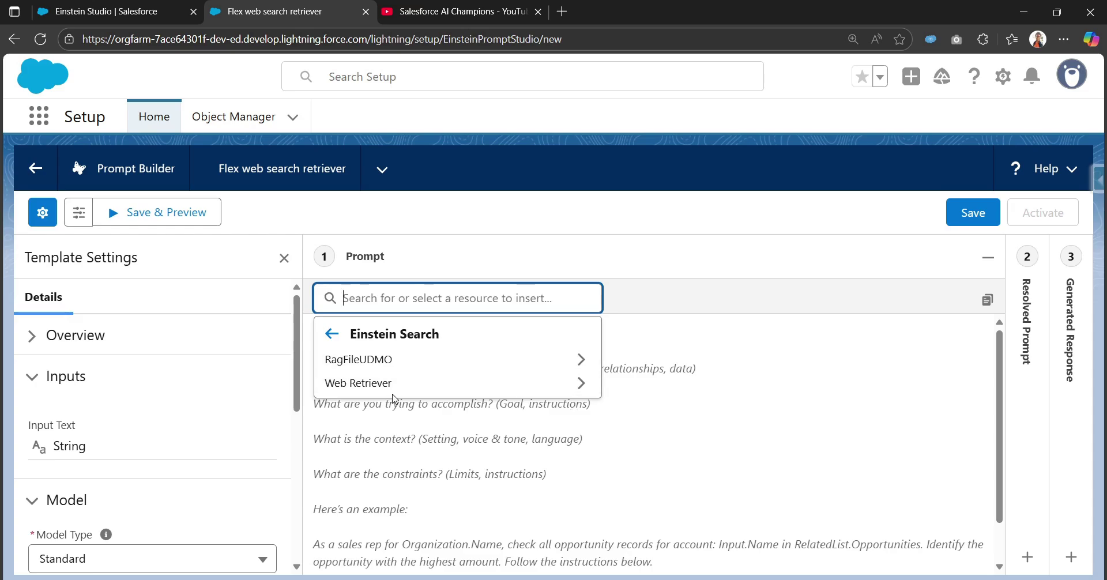
click(374, 386)
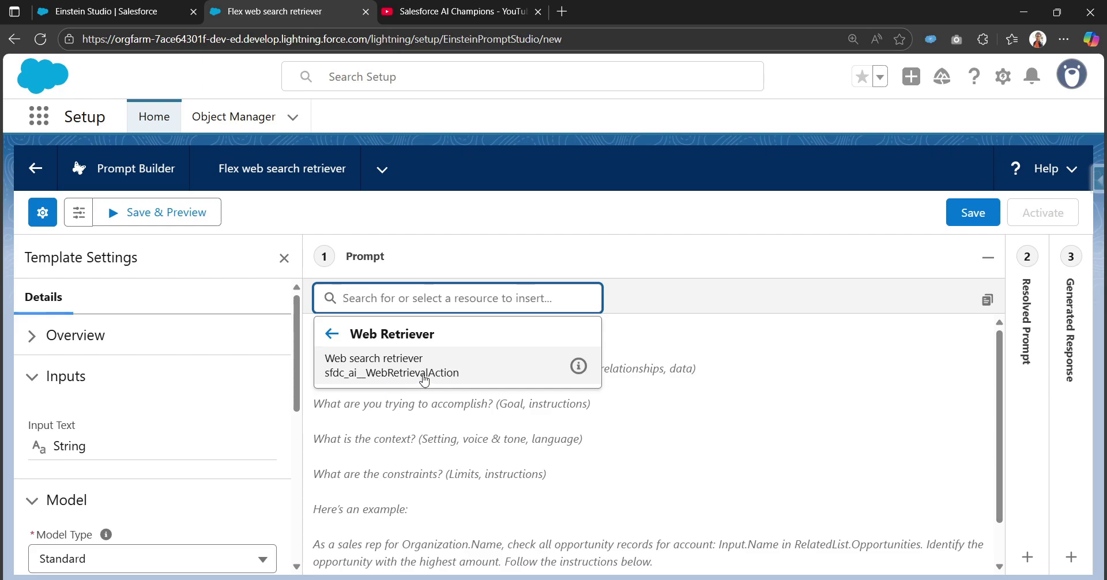
mouse_move(572, 373)
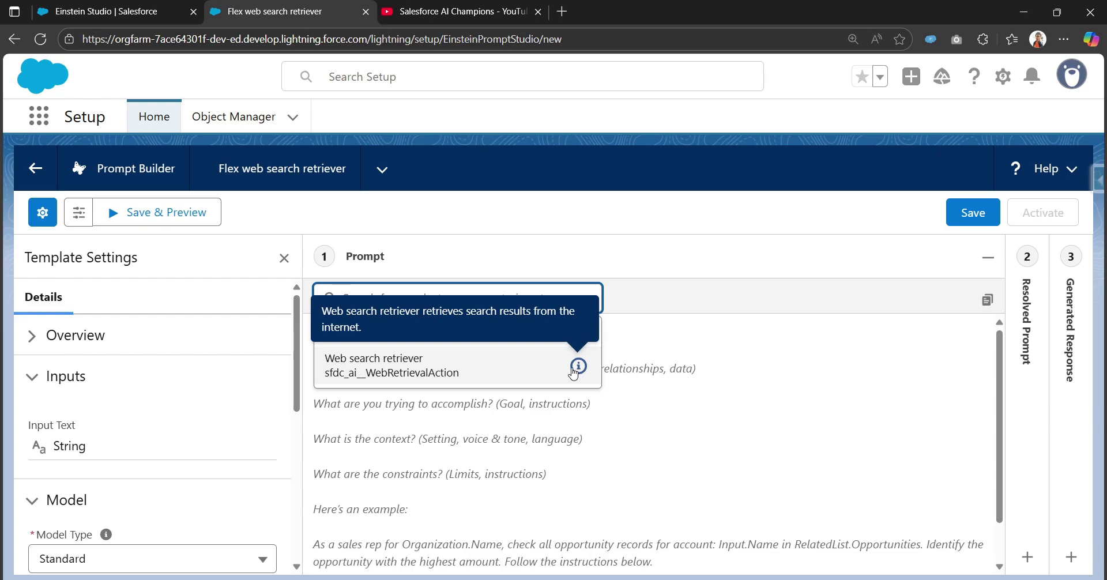
click(532, 370)
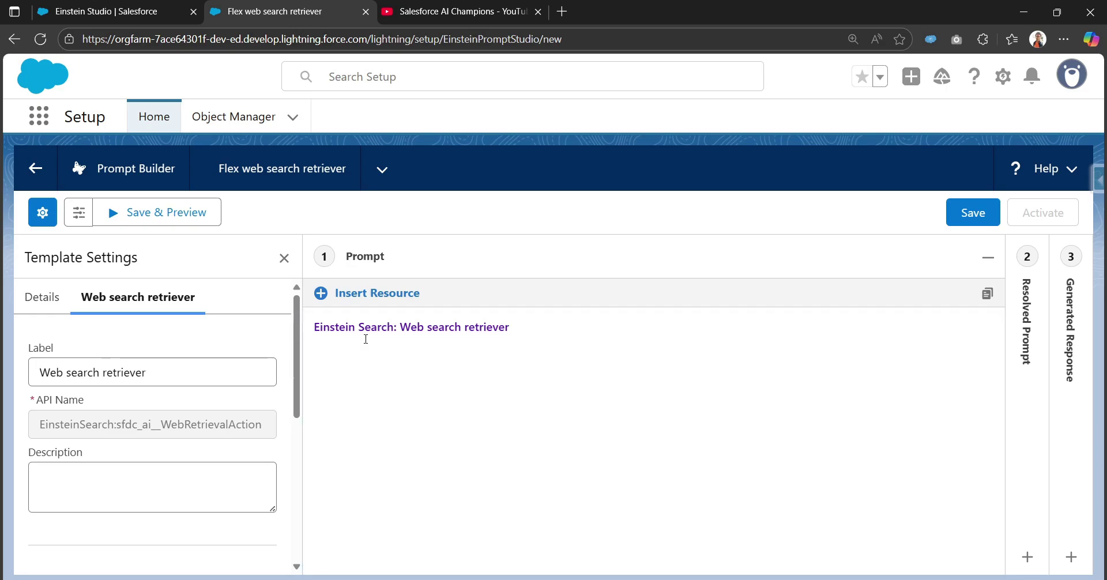
Add a line above the retriever reading "Based on the input text", followed by the Input Text free-text resource.
key(Return)
key(Up)
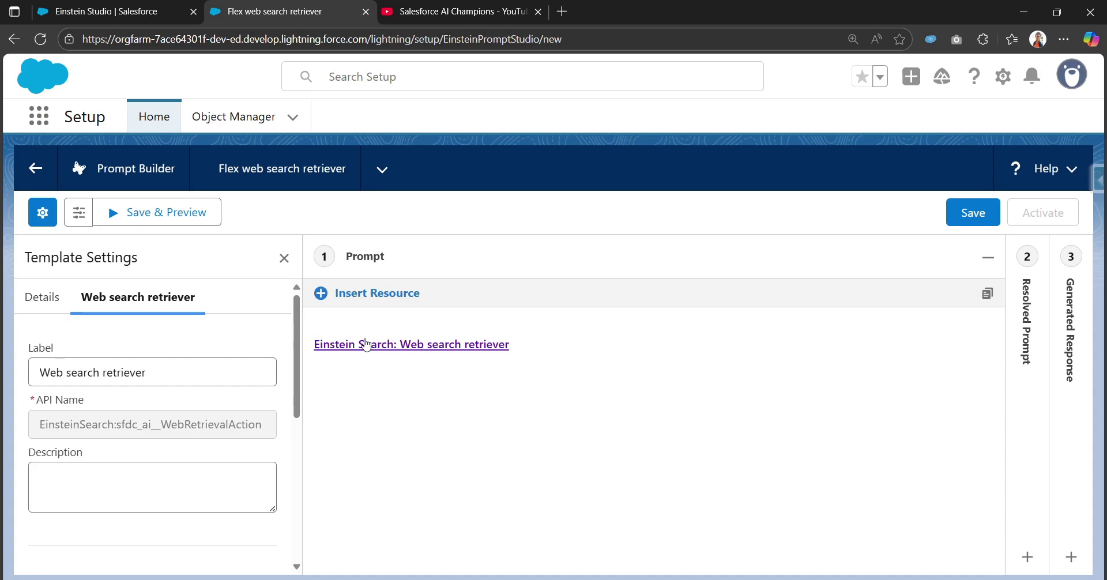
text(Based on the input text)
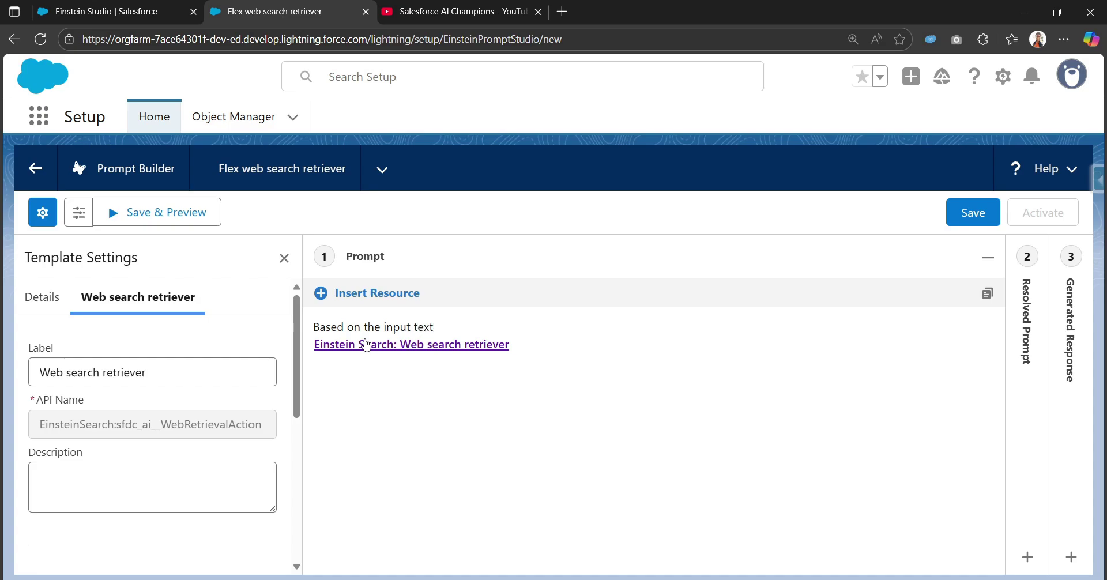
click(377, 293)
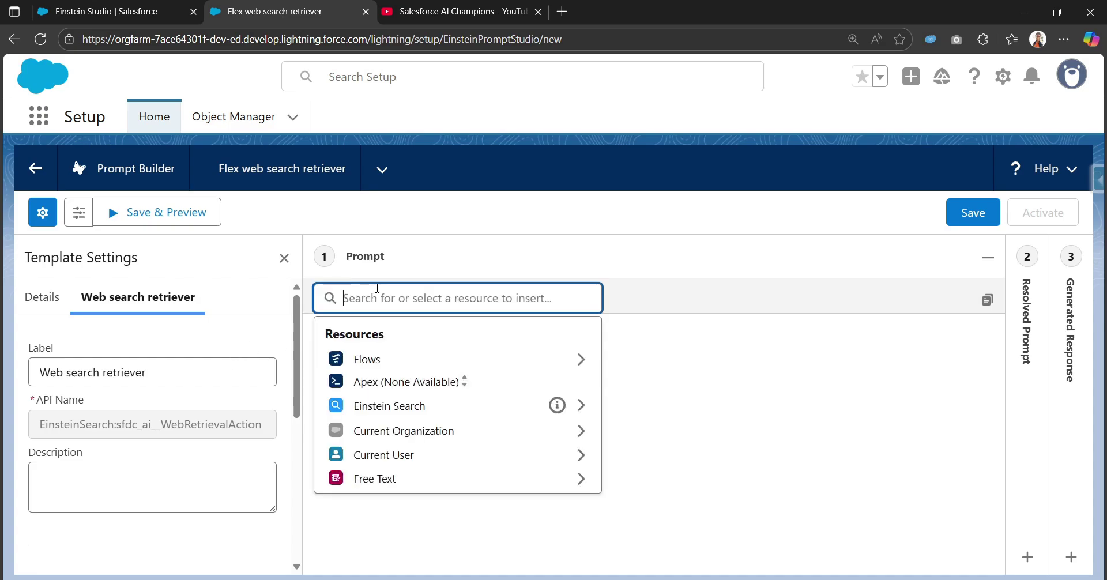
click(399, 483)
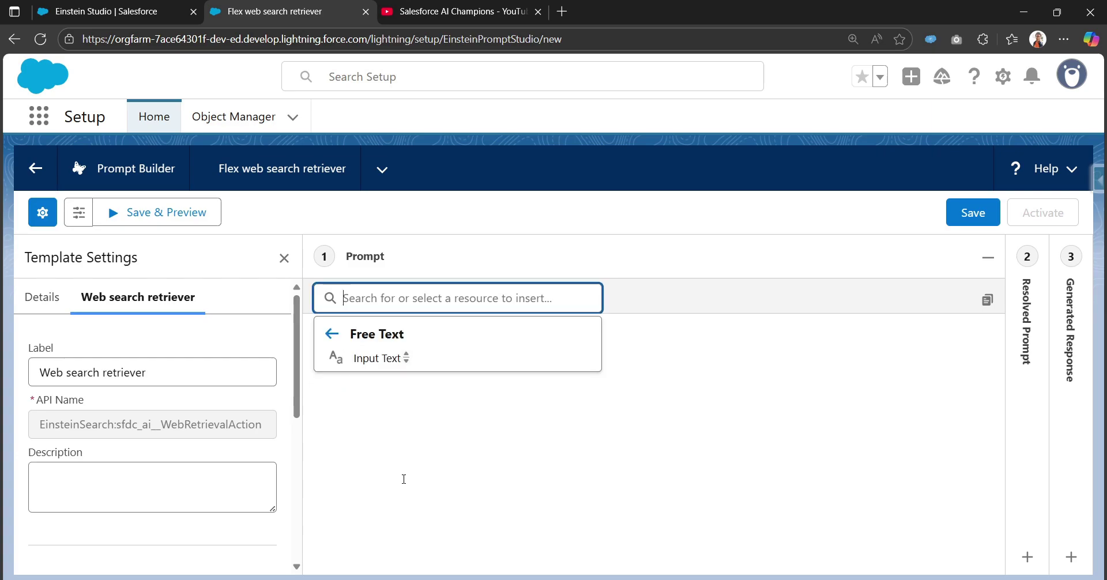
click(391, 358)
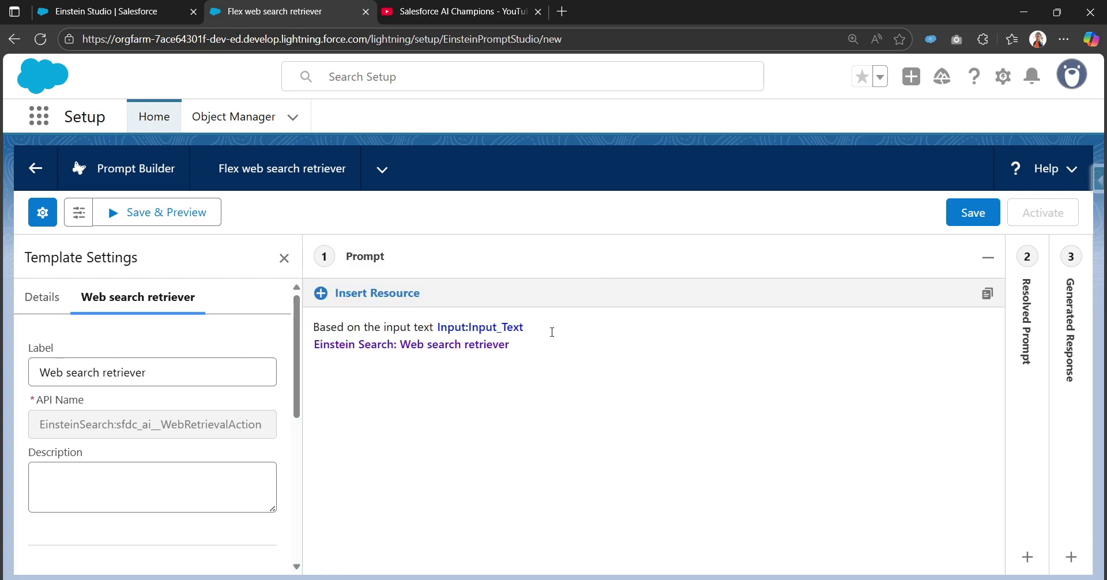
Continue the prompt with ", perform the web search using the web retriever", join the retriever resource onto that line and end with a period.
text(, perform the web search using the web)
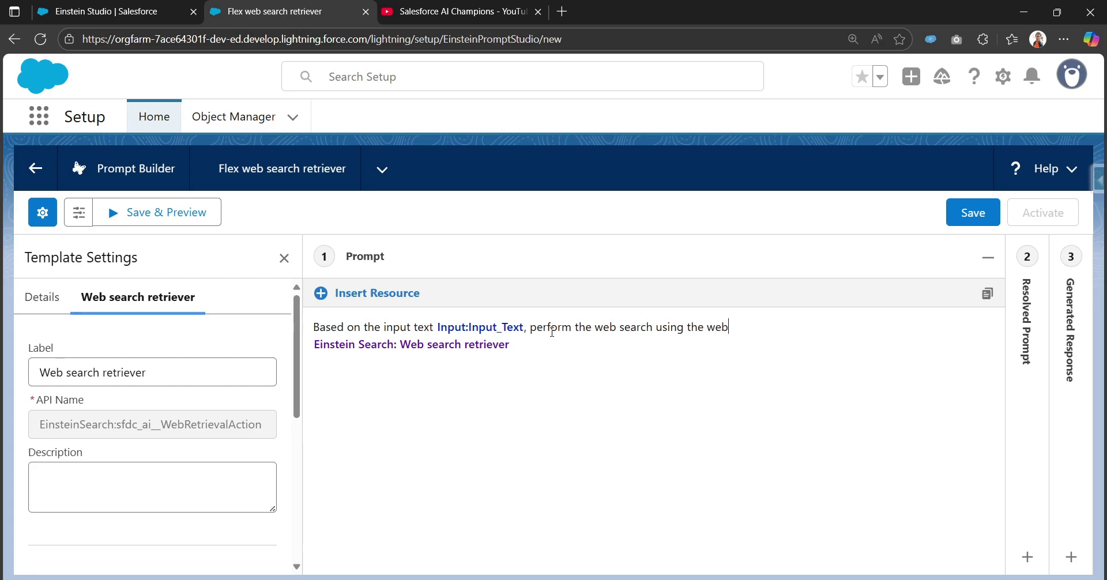
text( retriever)
key(Delete)
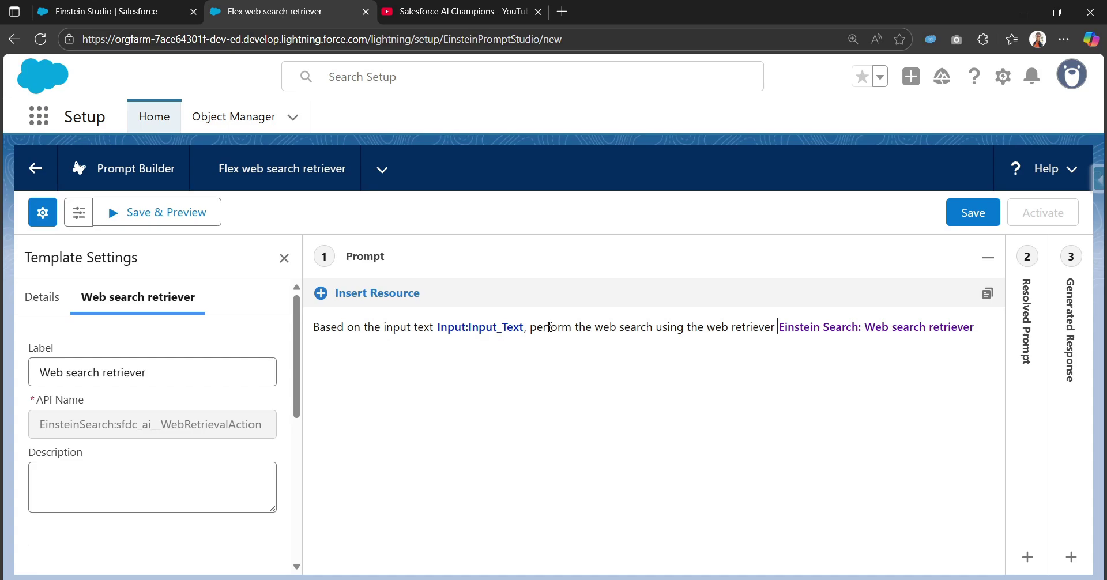
key(Delete)
key(ctrl+z)
Try to save the prompt template and dismiss the resulting dialog.
click(973, 213)
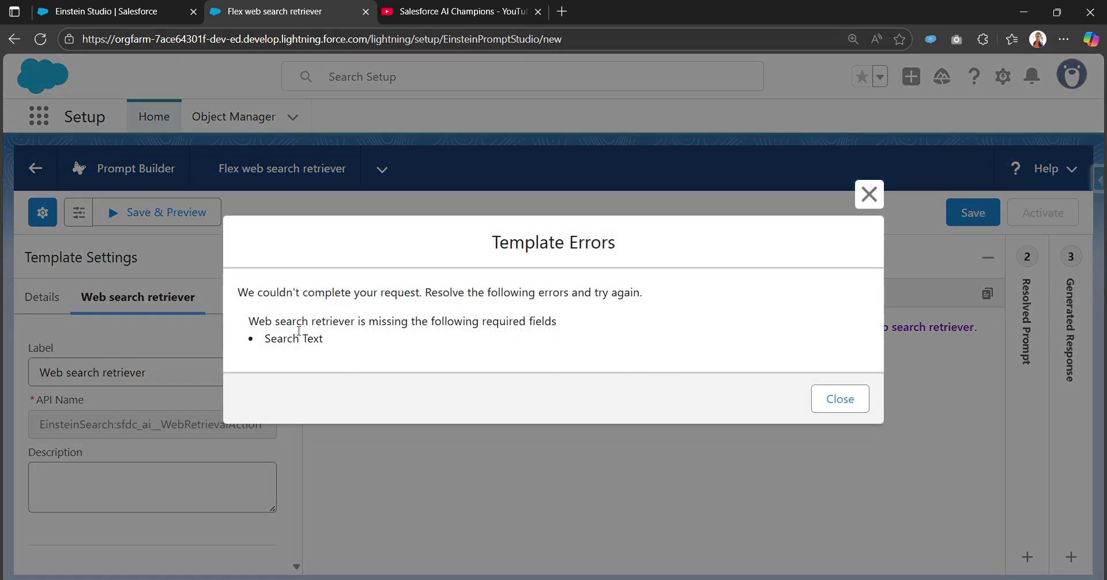
drag(267, 339, 335, 351)
click(853, 407)
Set the Web search retriever's Search Text parameter to the Input Text free-text resource and save the template.
click(51, 302)
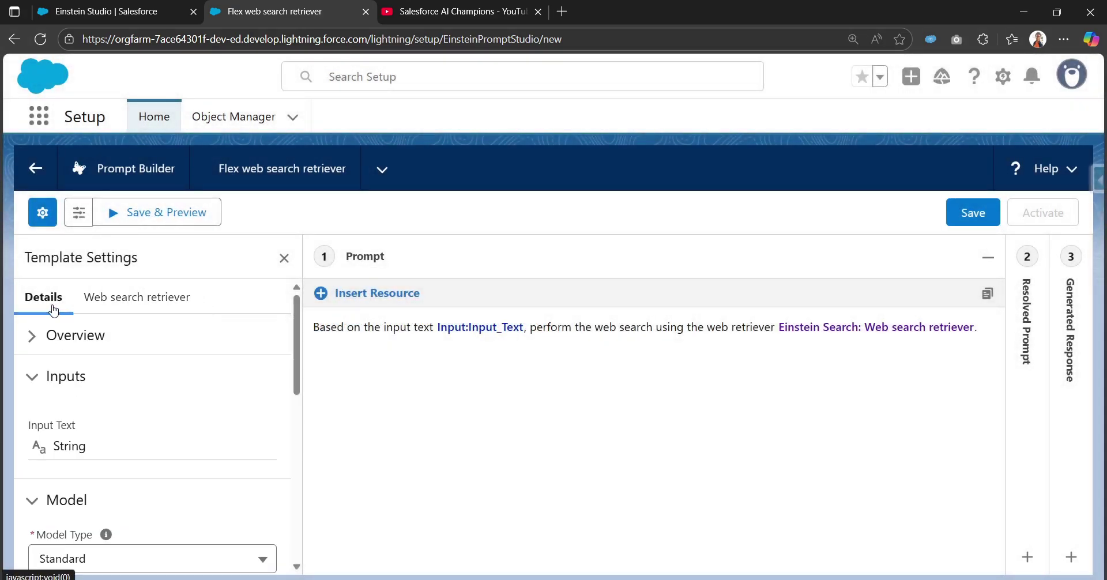
scroll(163, 444, down, 1)
scroll(163, 444, down, 6)
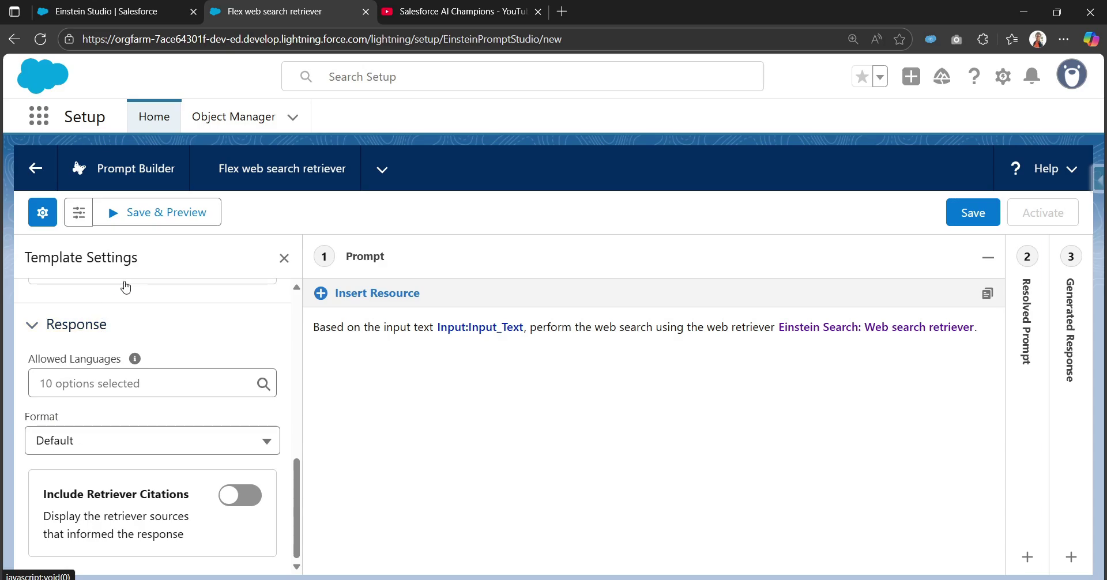
scroll(119, 300, up, 6)
scroll(115, 314, up, 3)
click(118, 301)
scroll(111, 403, down, 3)
scroll(111, 426, up, 3)
scroll(168, 444, down, 5)
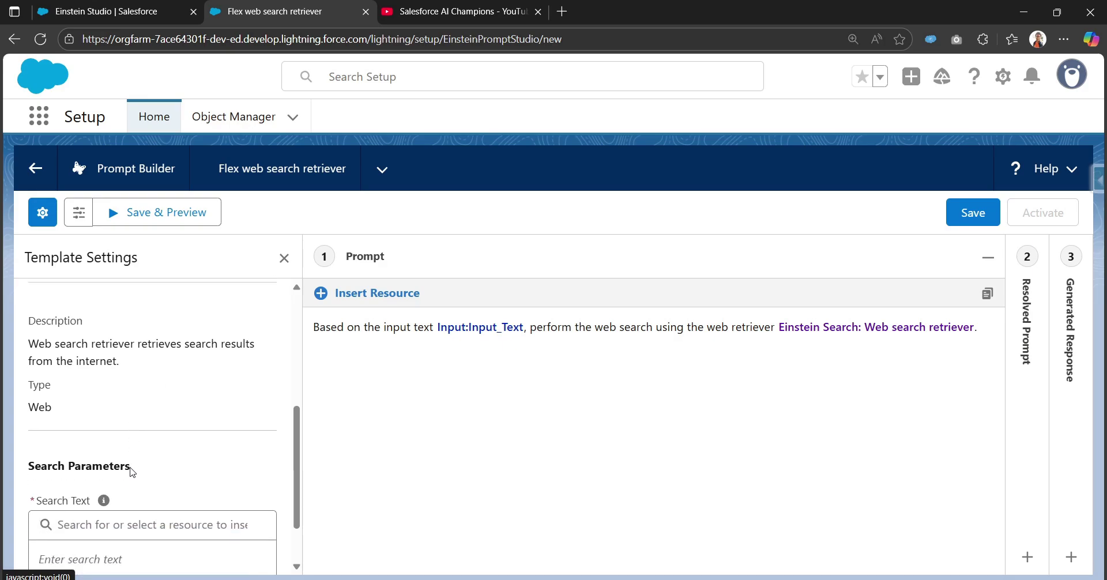
click(90, 453)
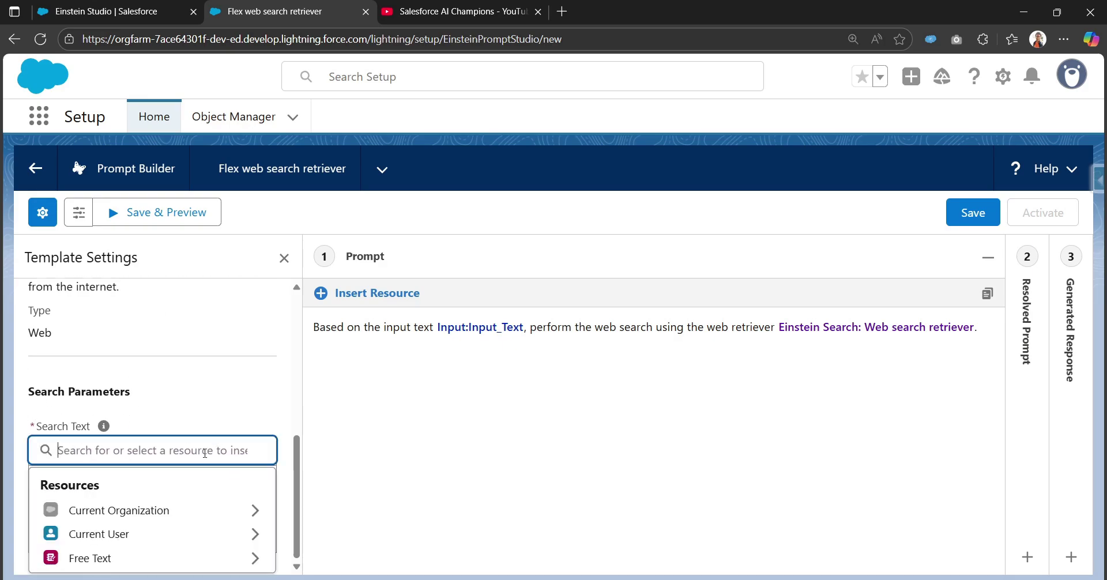
click(84, 558)
click(114, 509)
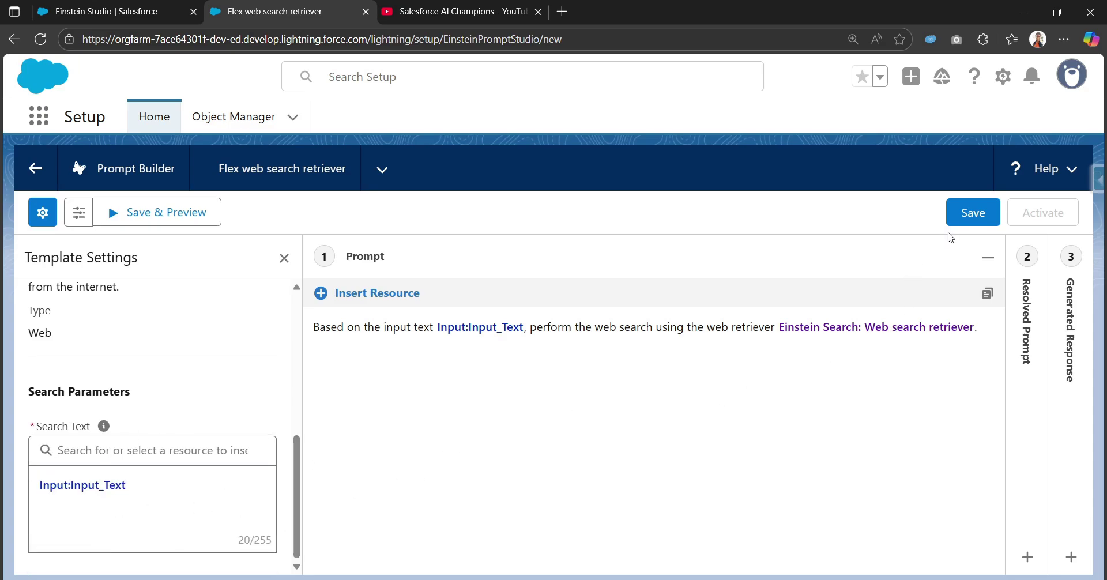
click(973, 214)
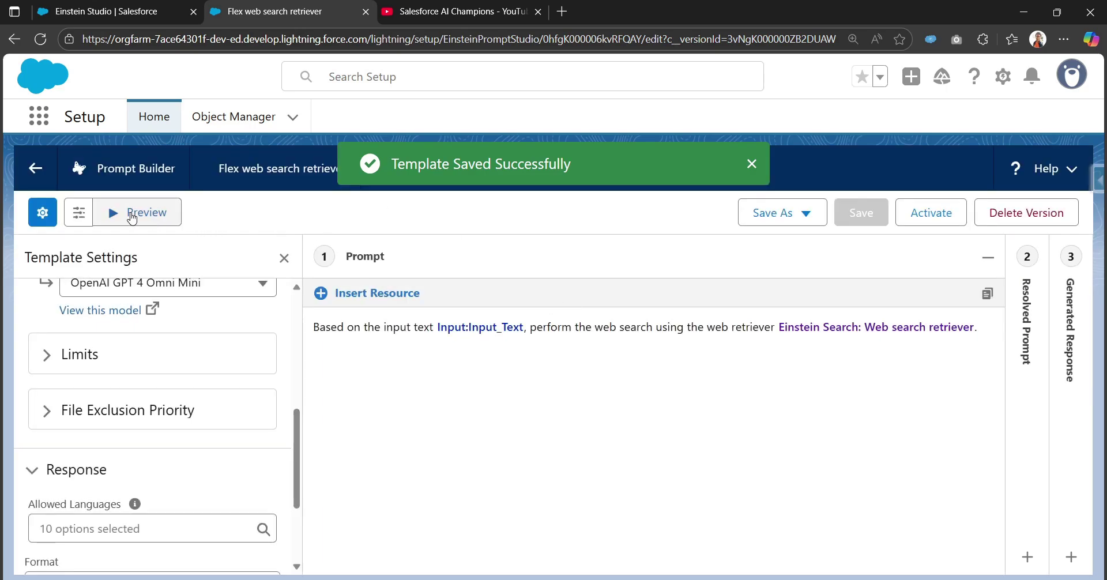
Preview the template with the input text "Tell me about Range Rover Cars".
click(131, 215)
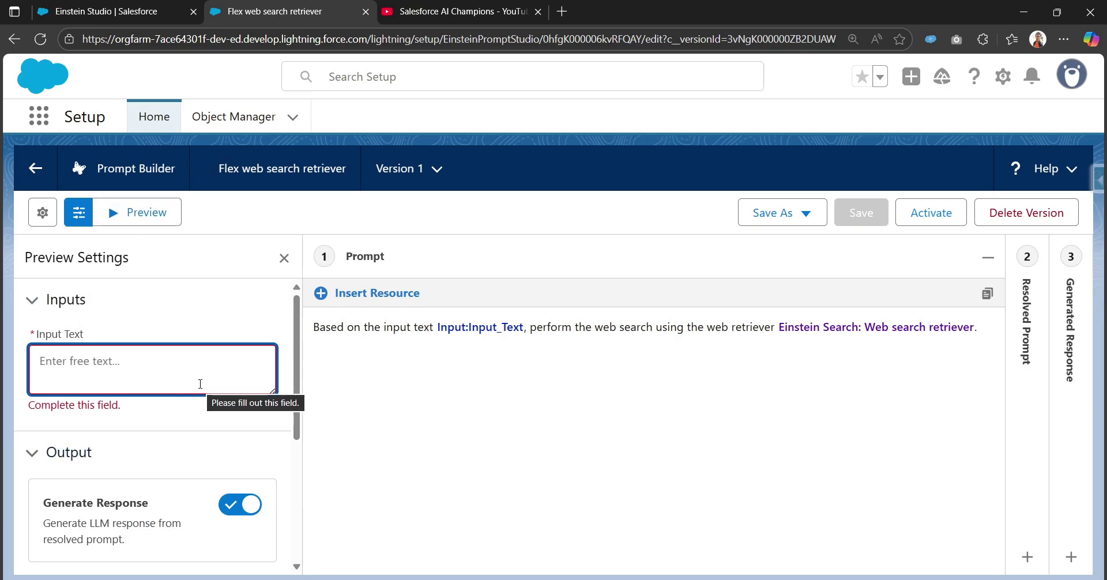
text(Te)
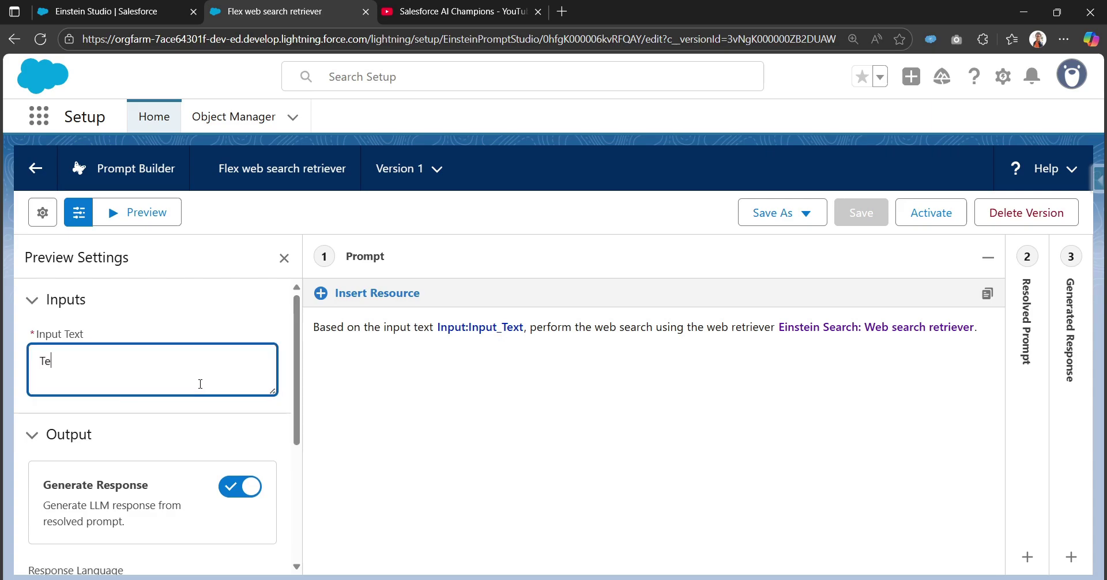
text(ll me about Ran)
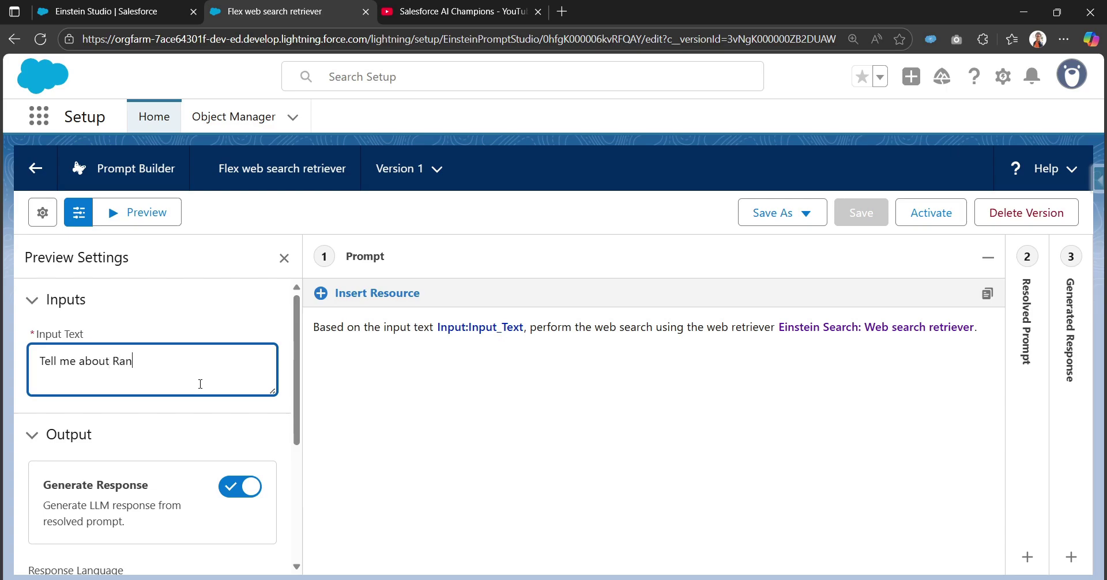
text(ge Rover Cars)
click(154, 218)
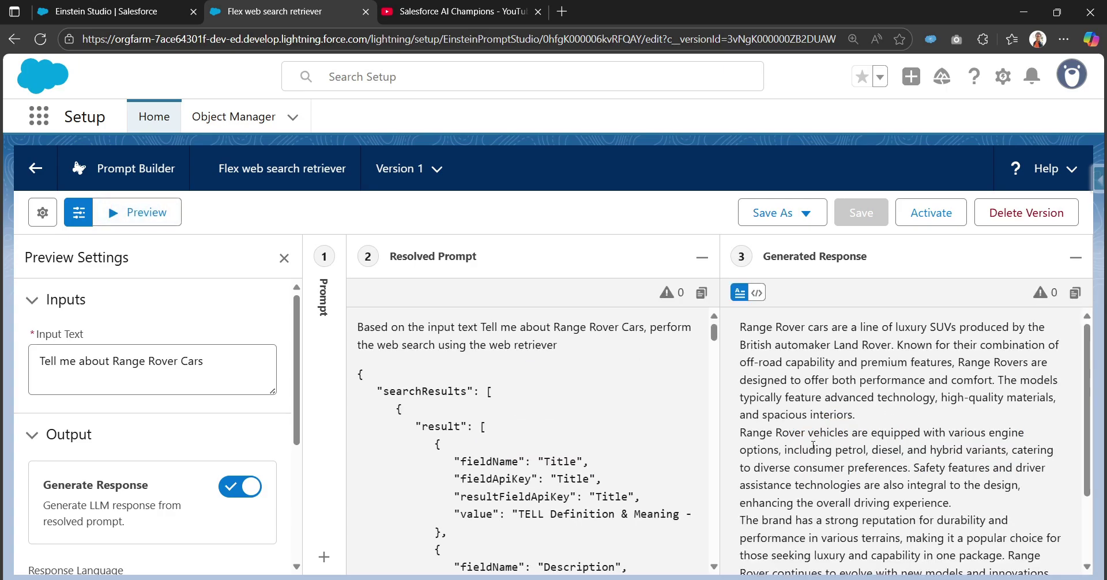
Examine the search results in the resolved prompt and the generated response for the Range Rover query.
scroll(754, 460, down, 2)
scroll(753, 460, up, 2)
scroll(467, 442, down, 5)
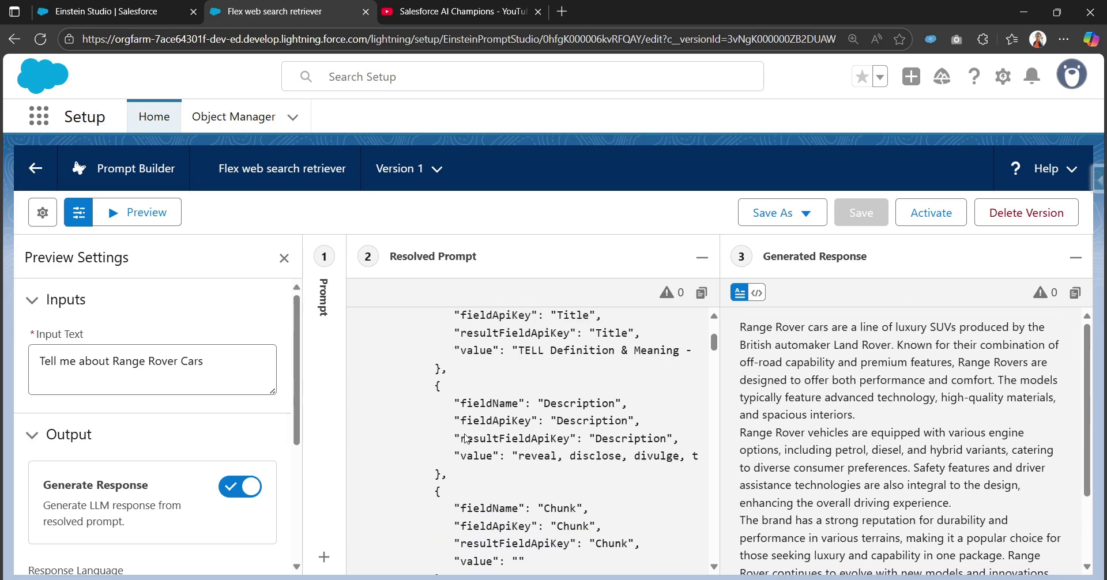
scroll(466, 430, up, 6)
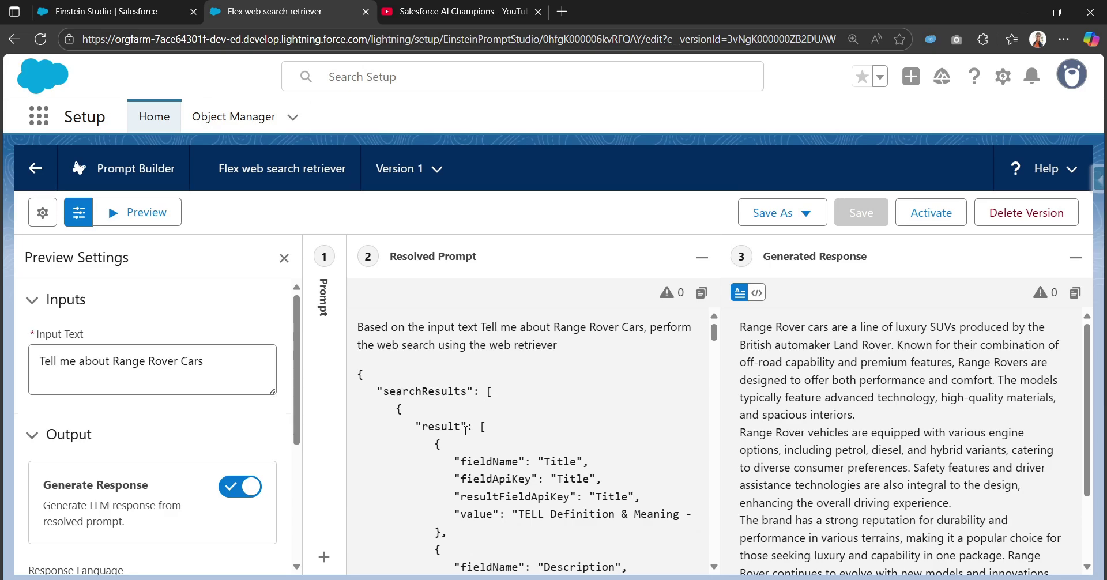
scroll(424, 470, down, 5)
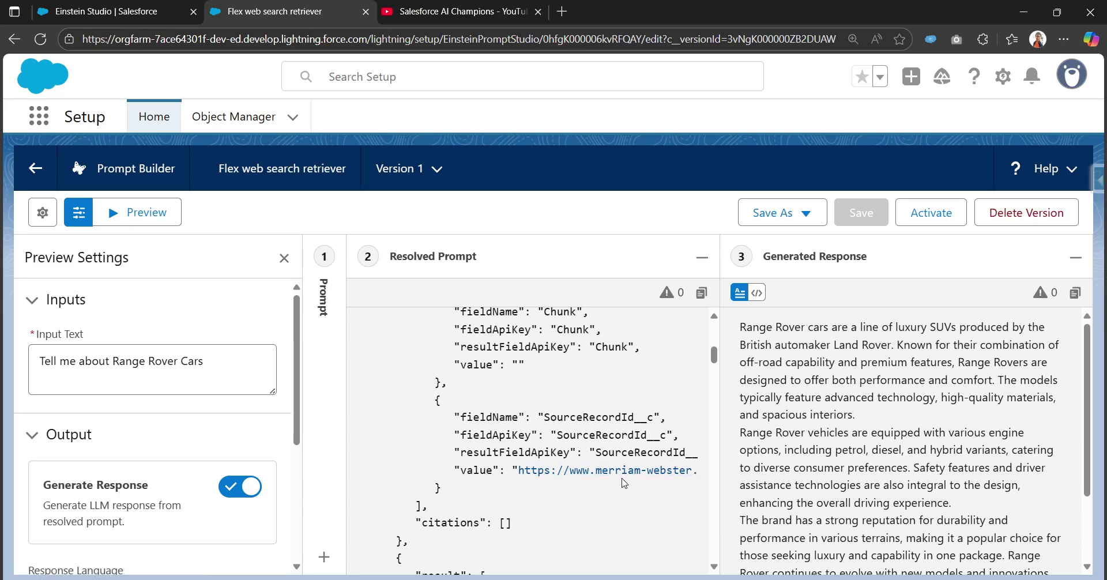
scroll(629, 490, down, 3)
scroll(629, 490, down, 7)
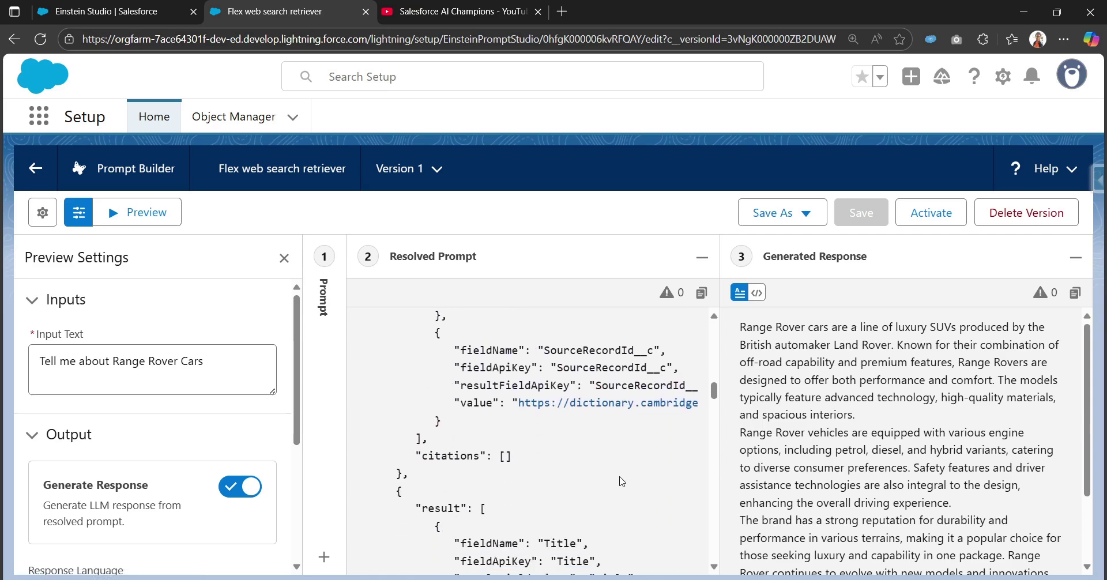
scroll(626, 446, down, 5)
scroll(634, 375, up, 2)
scroll(885, 508, down, 3)
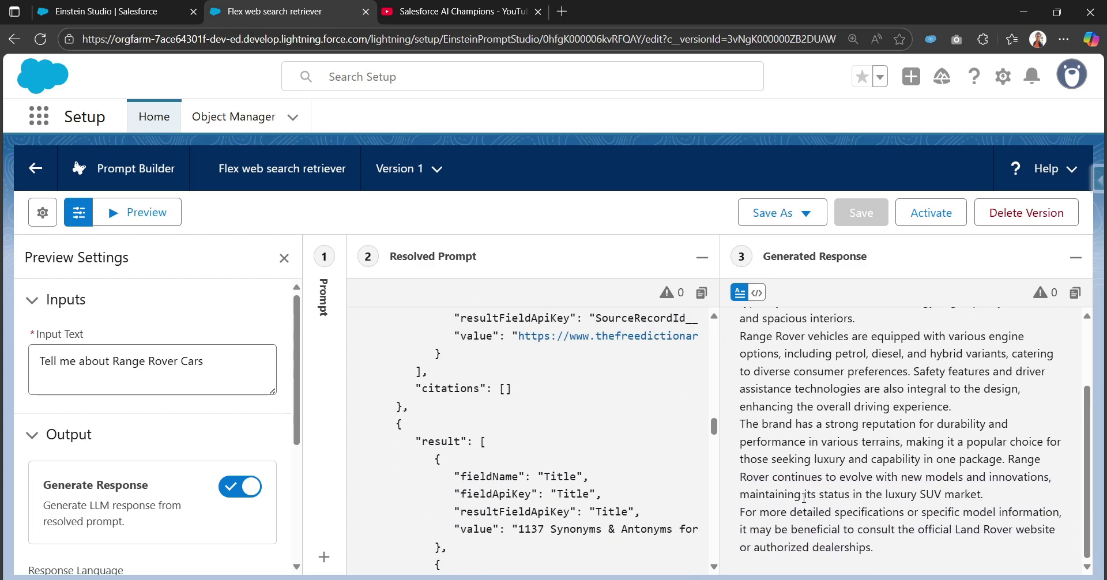
scroll(885, 509, up, 3)
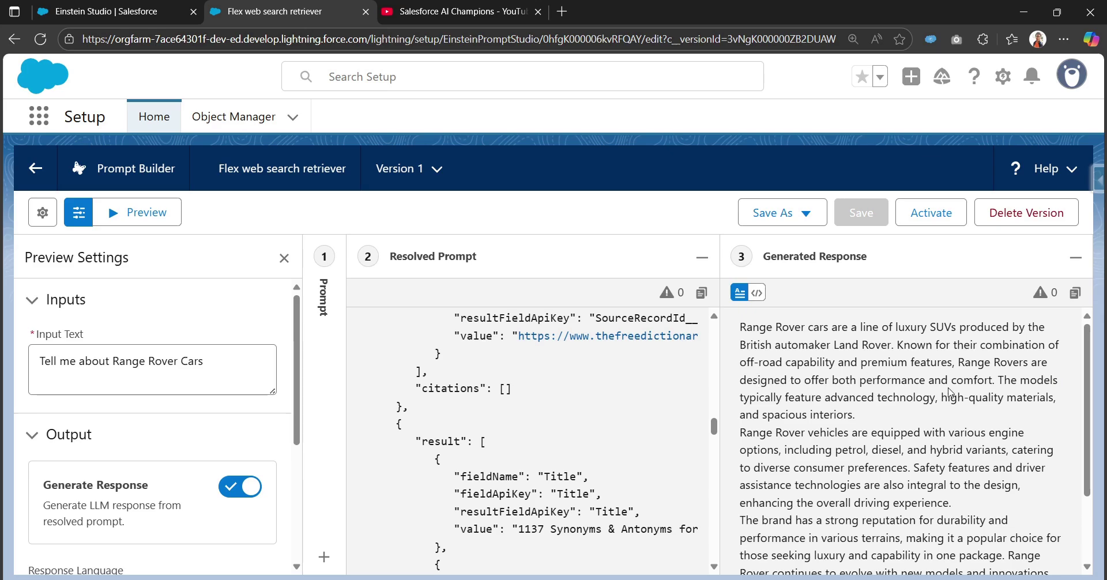
scroll(949, 372, down, 3)
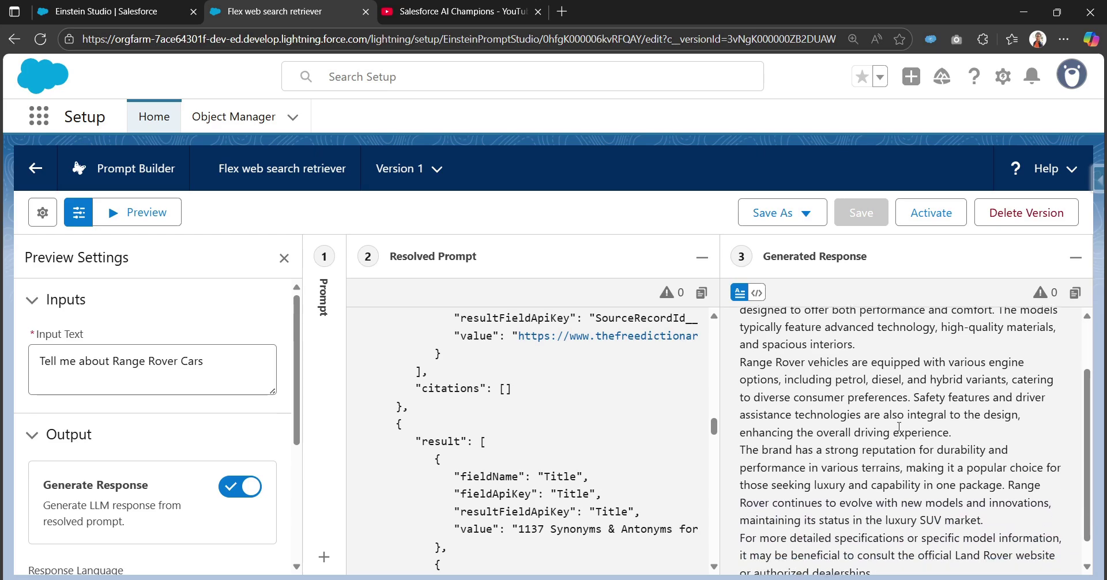
scroll(916, 370, up, 3)
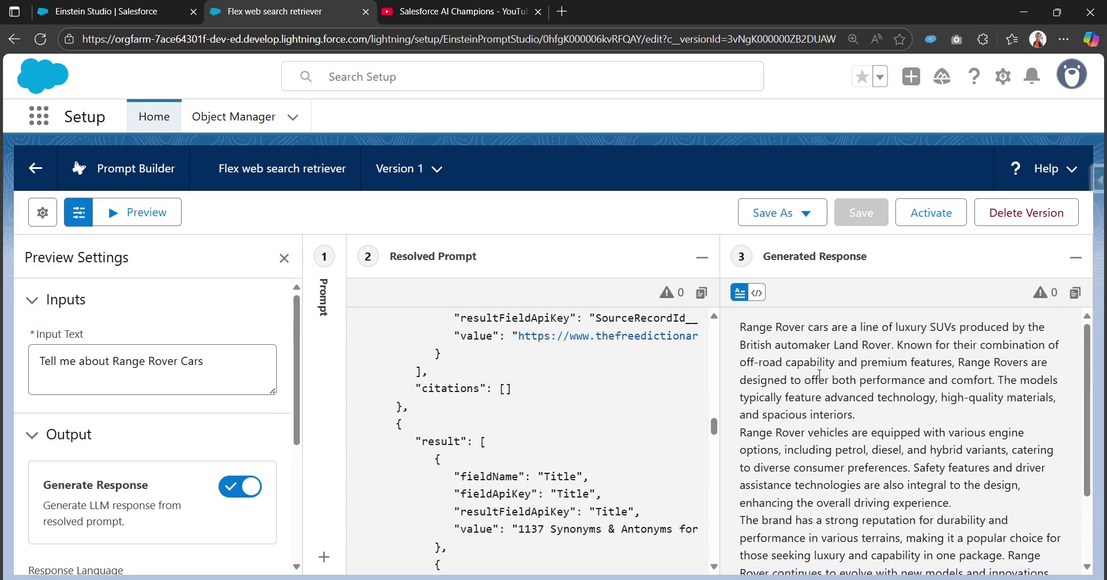
Change the preview input text to "Tell me about Porsche Cars" and run the preview again.
click(213, 361)
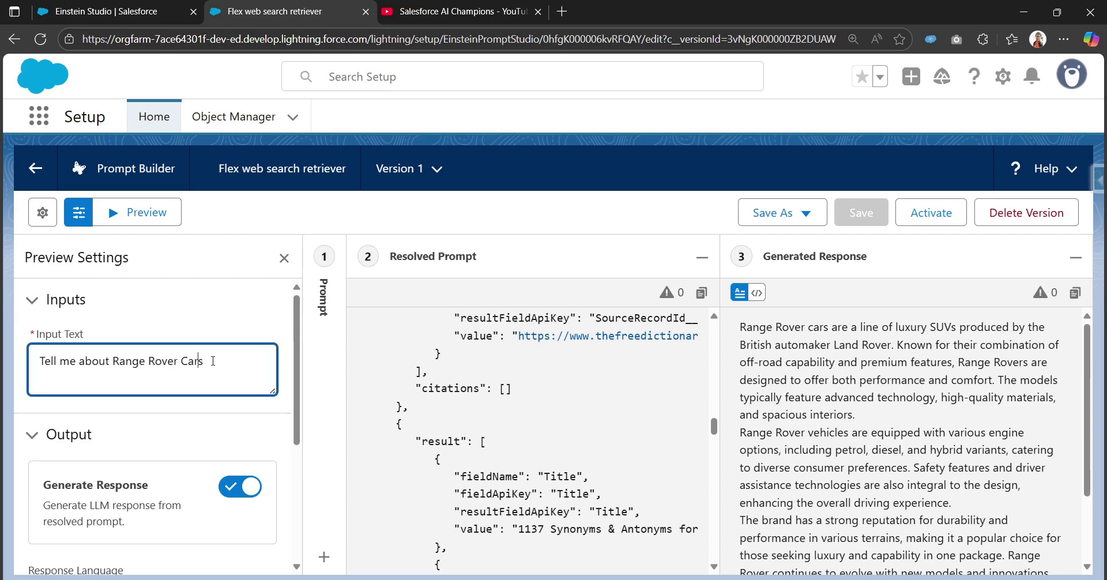
key(Left)
key(Left)
key(Left)
key(Left)
key(BackSpace)
key(BackSpace)
key(BackSpace)
key(BackSpace)
key(BackSpace)
key(BackSpace)
key(BackSpace)
key(BackSpace)
key(BackSpace)
key(BackSpace)
key(BackSpace)
key(BackSpace)
text(Porsche)
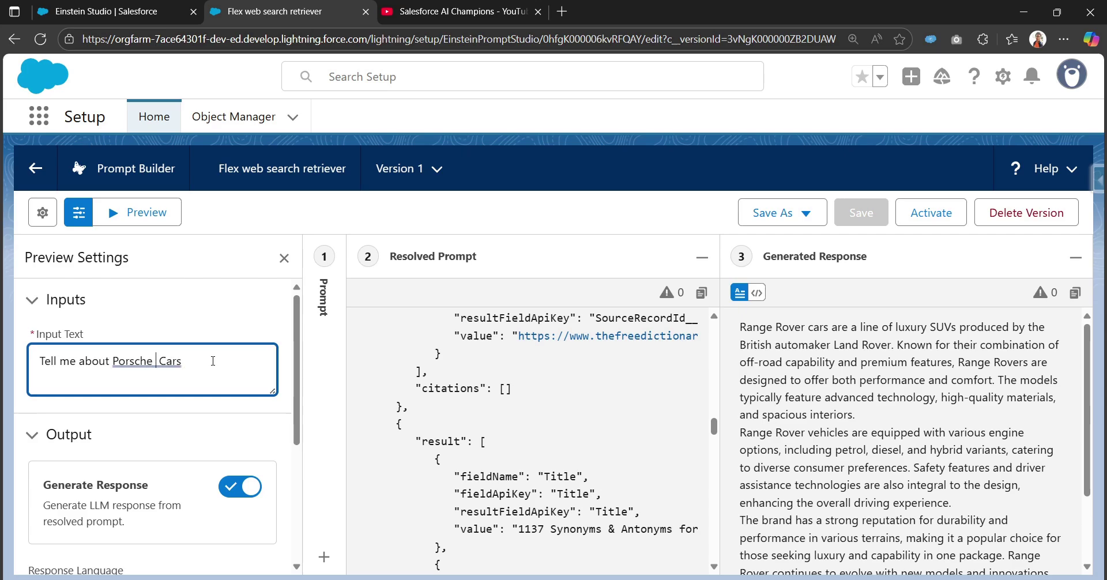
key(BackSpace)
click(146, 212)
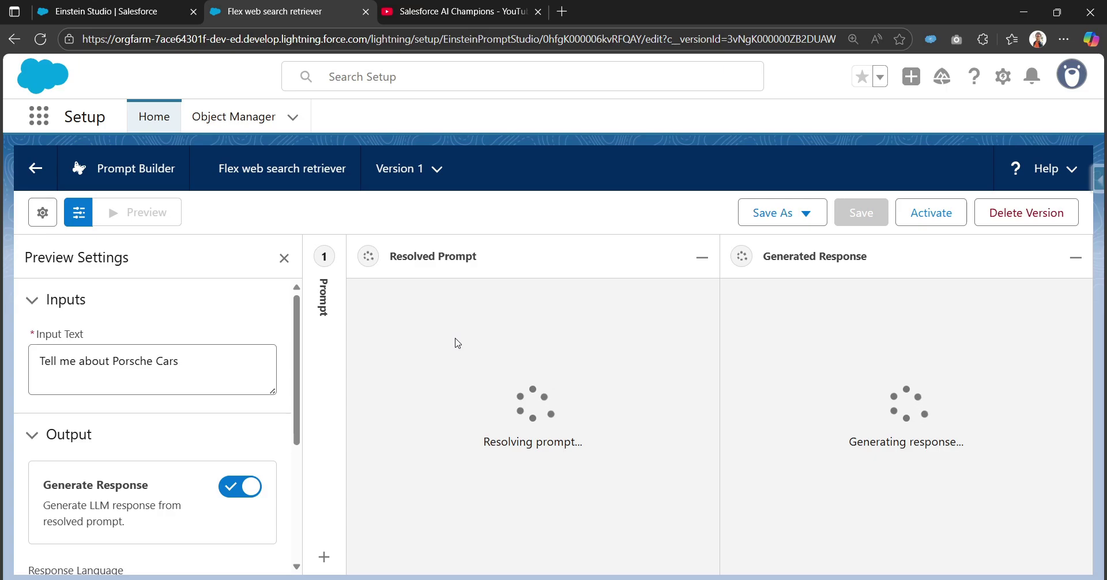
Read through the resolved prompt and the generated response for the Porsche query.
scroll(778, 366, down, 2)
scroll(778, 366, down, 1)
scroll(794, 399, up, 3)
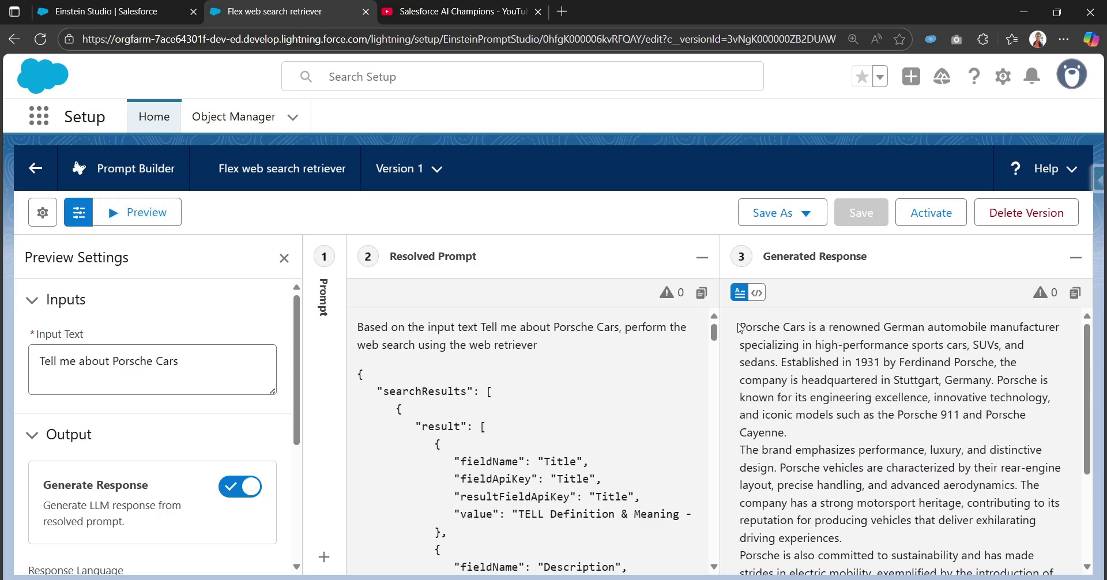
drag(742, 321, 830, 430)
click(831, 432)
scroll(869, 419, down, 3)
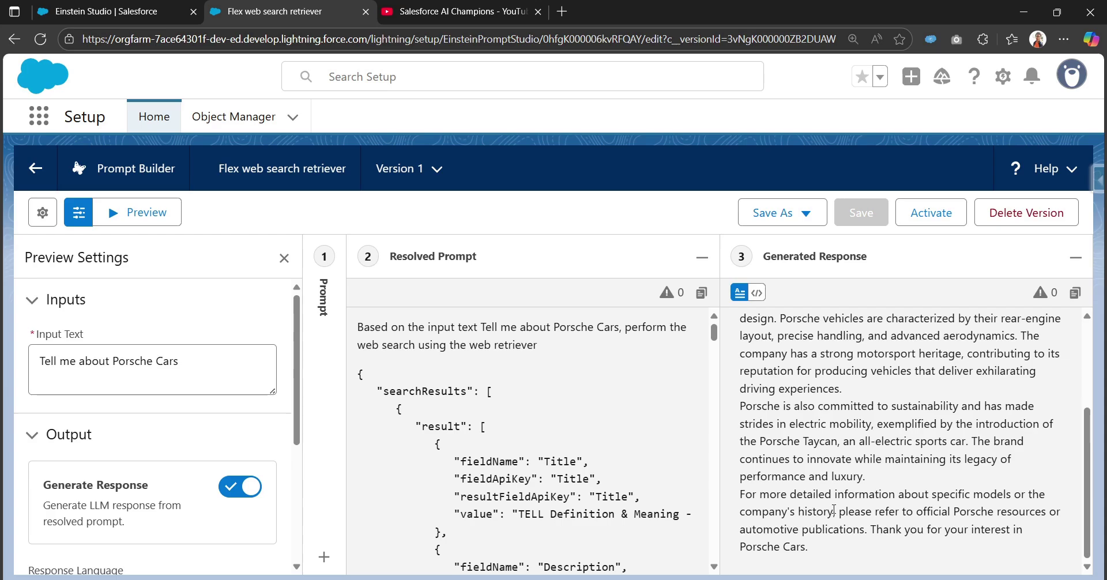
scroll(803, 471, up, 2)
scroll(805, 489, down, 2)
Change the preview input text to "Tell me about Meta AI Innovations" and rerun the preview.
click(213, 371)
key(BackSpace)
key(BackSpace)
key(BackSpace)
key(BackSpace)
key(BackSpace)
key(BackSpace)
key(BackSpace)
key(BackSpace)
key(BackSpace)
key(BackSpace)
key(BackSpace)
key(BackSpace)
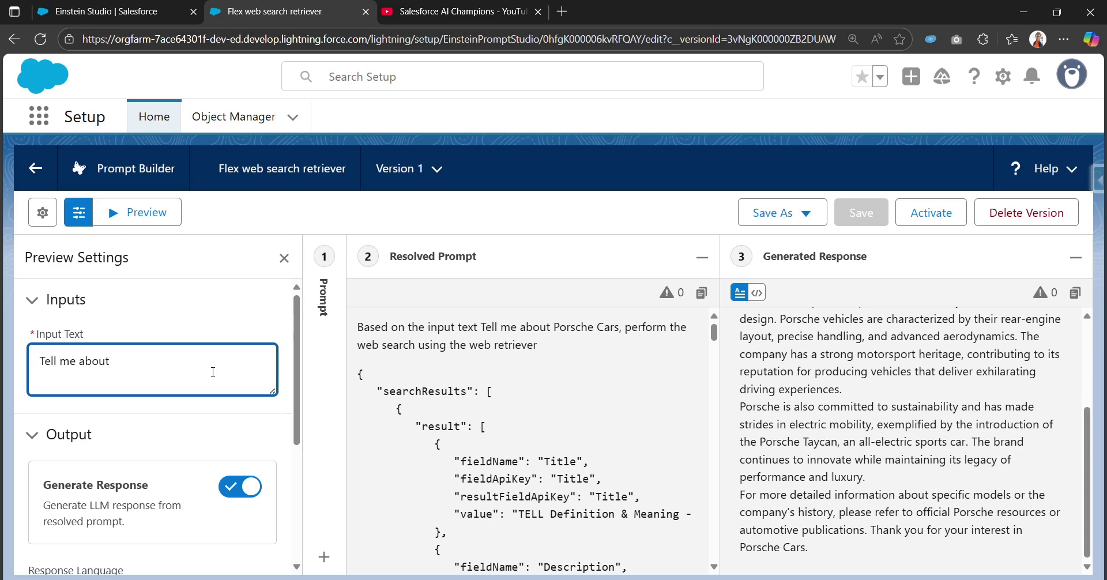
text(Meta AI Innovations)
click(151, 211)
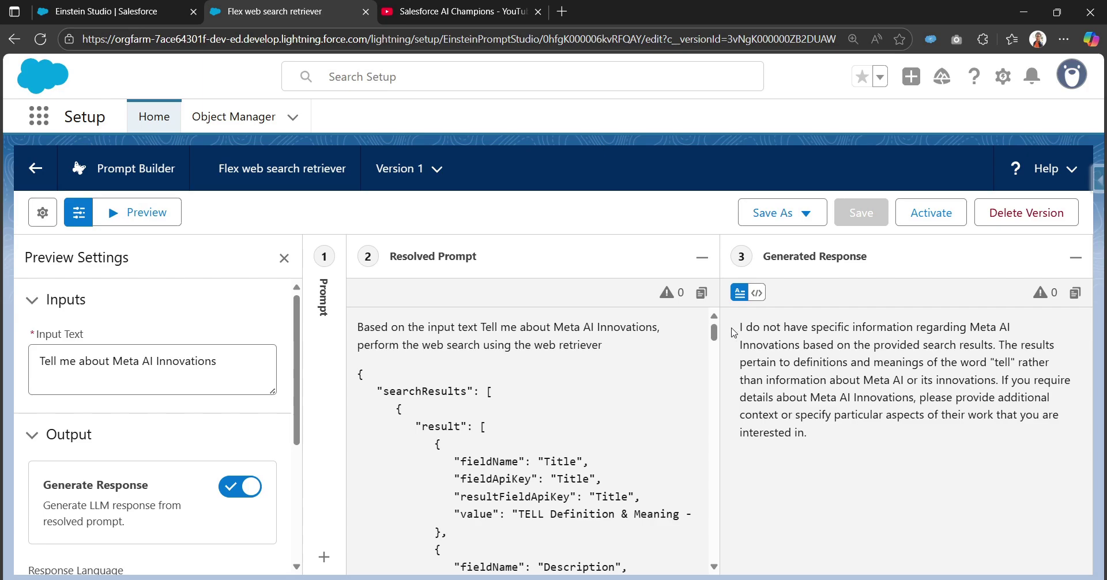
Rerun the preview with the input text "Meta Company Overview" and review the resolved prompt and generated response.
click(61, 360)
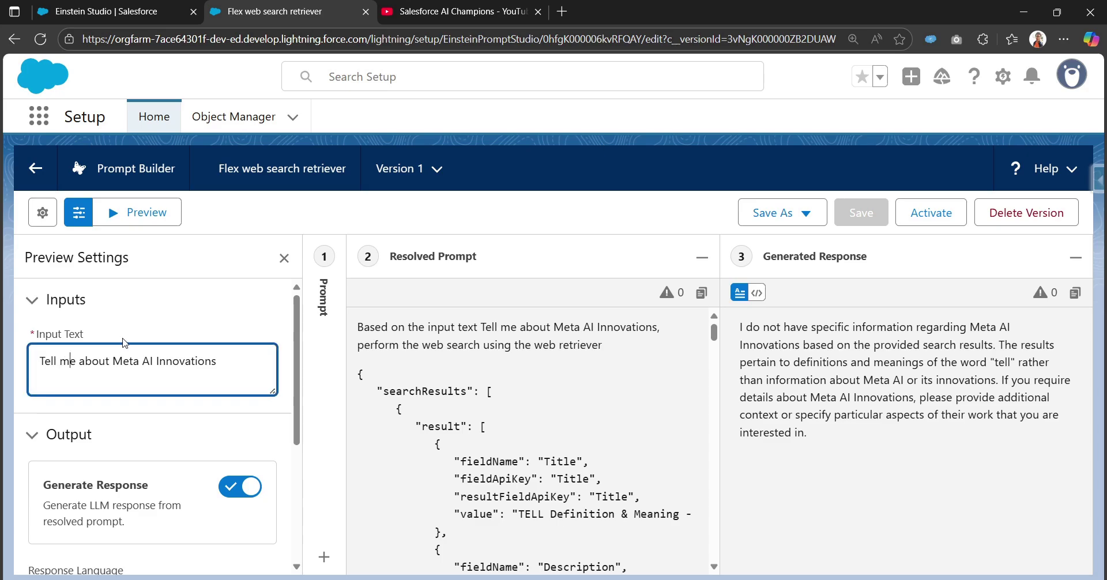
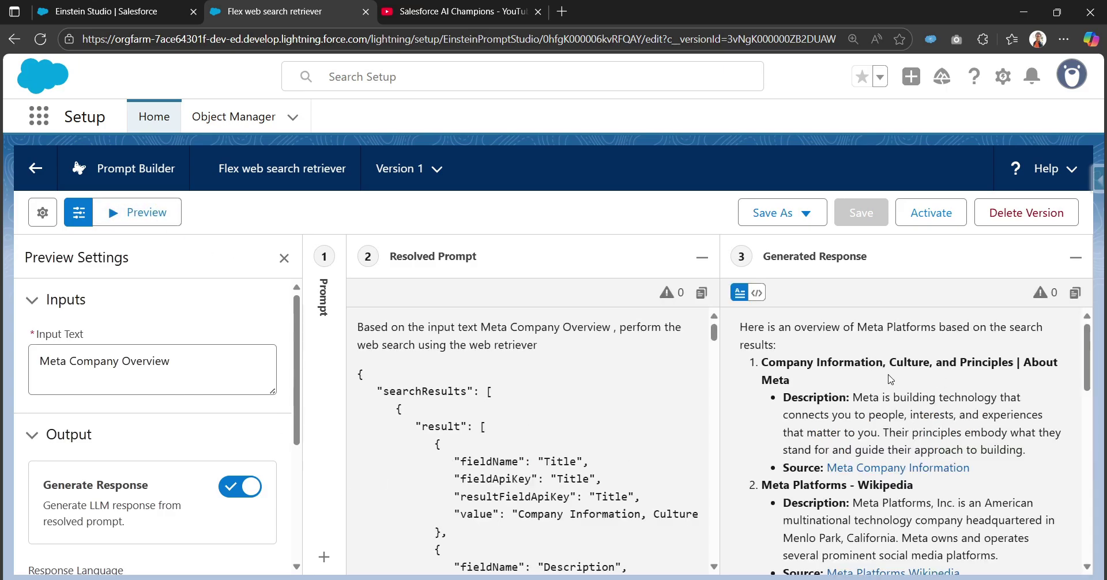
scroll(629, 467, down, 5)
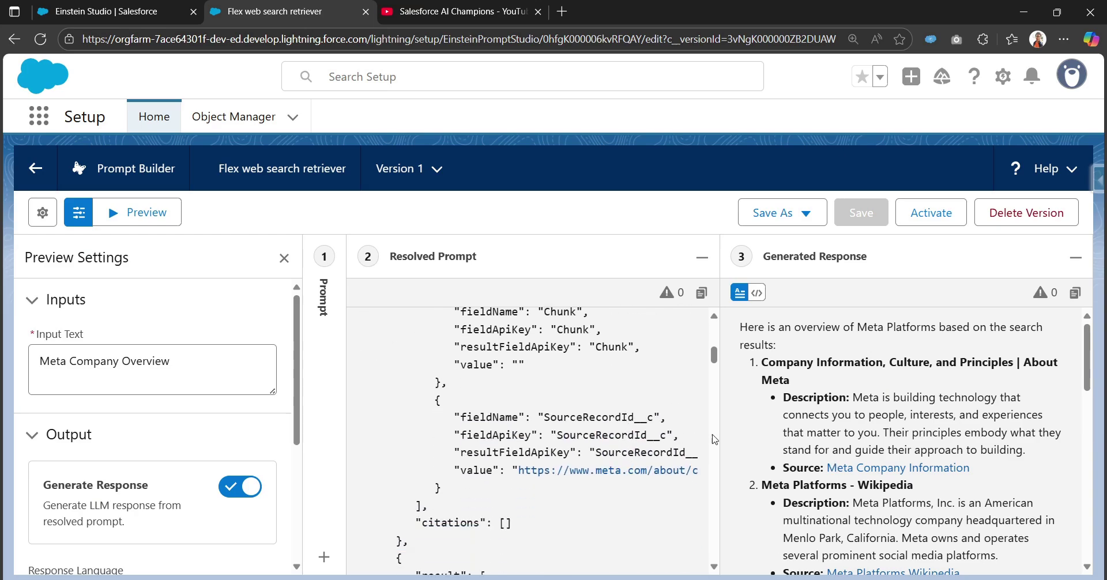
drag(747, 328, 1026, 341)
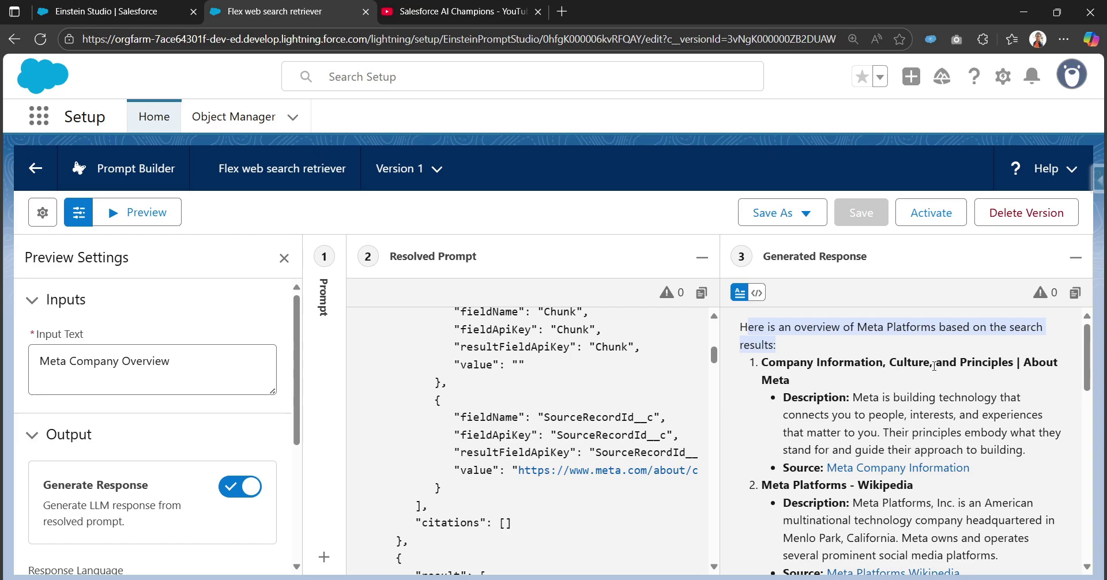
drag(173, 361, 42, 361)
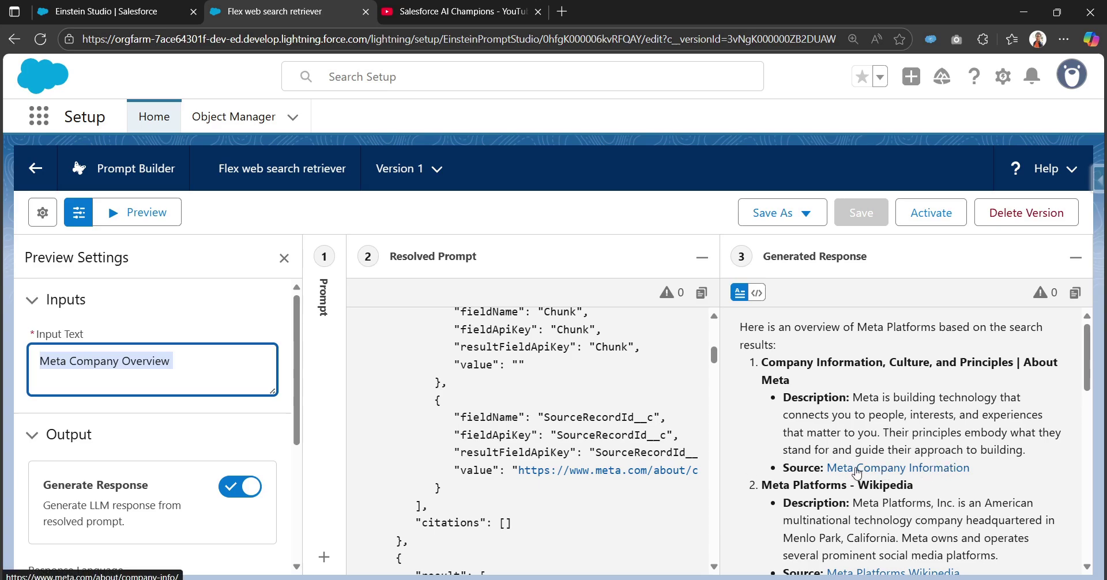
Open the Meta Company Information and Meta Platforms Wikipedia sources cited in the generated response.
click(890, 469)
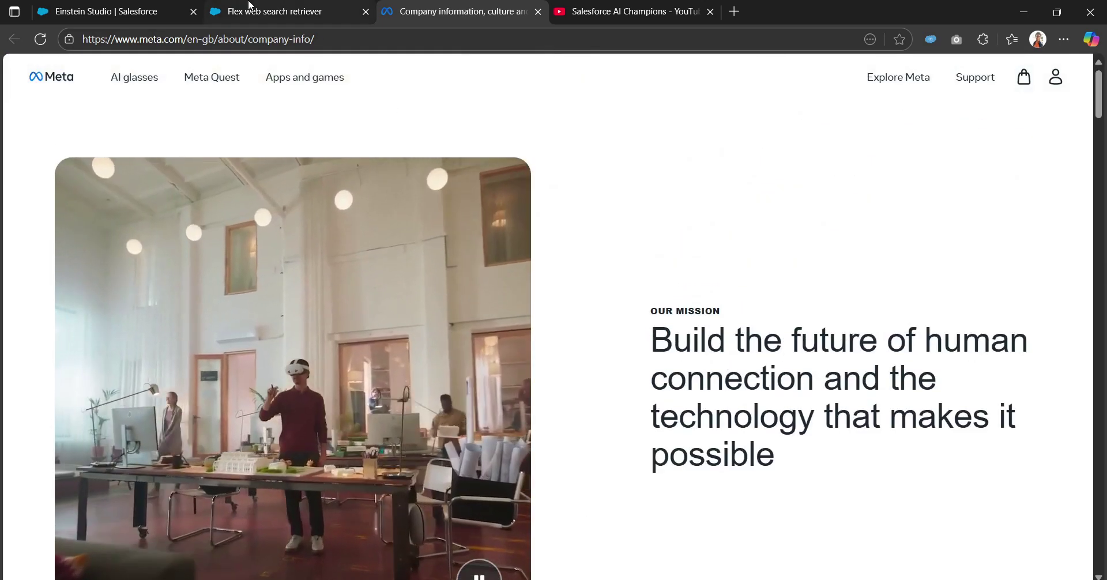
click(276, 11)
scroll(912, 455, down, 3)
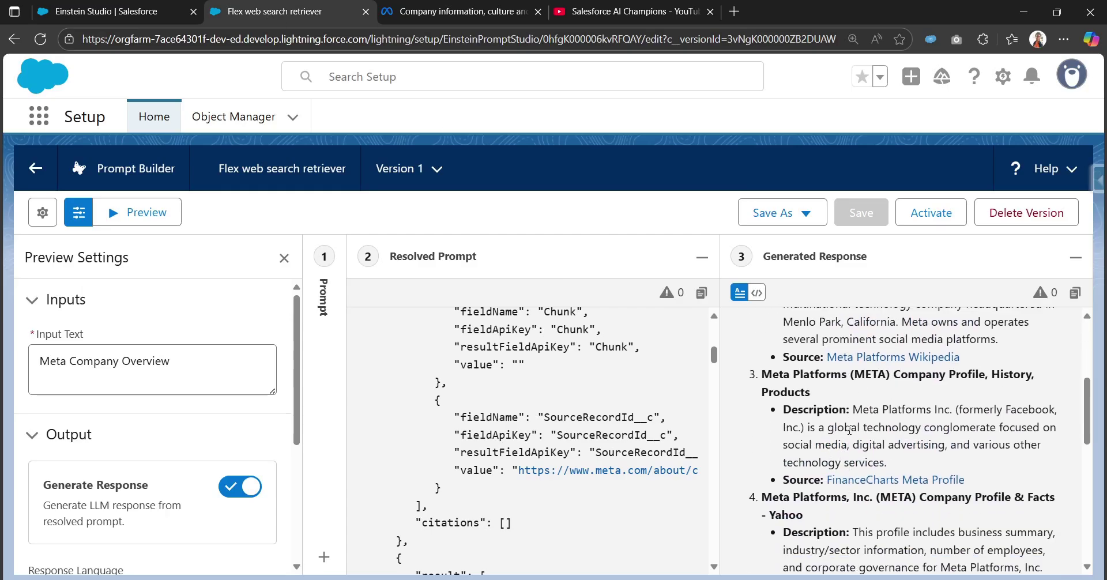
scroll(885, 366, up, 1)
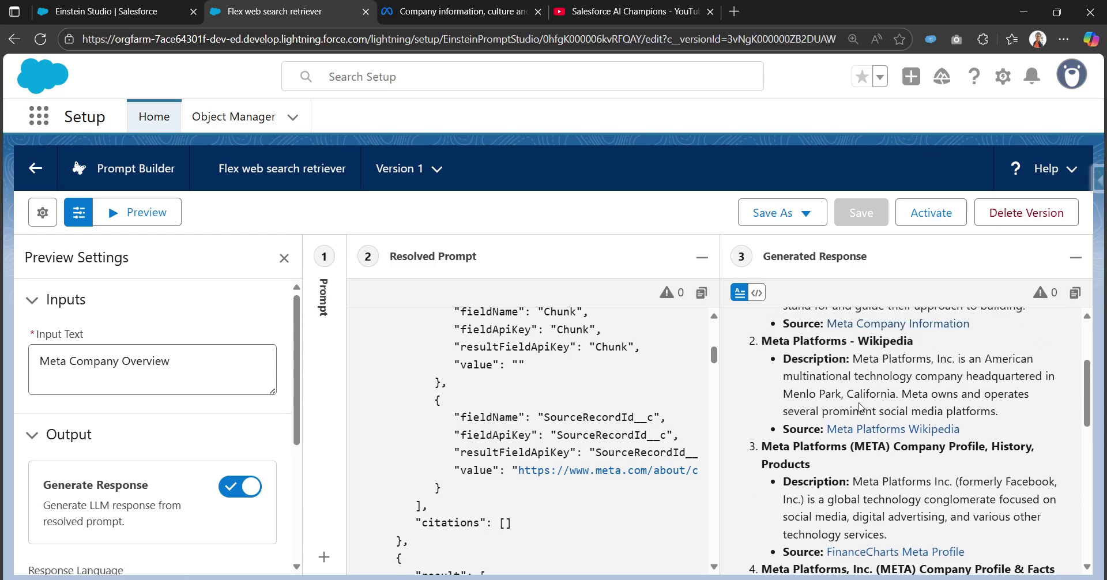
drag(862, 343, 923, 349)
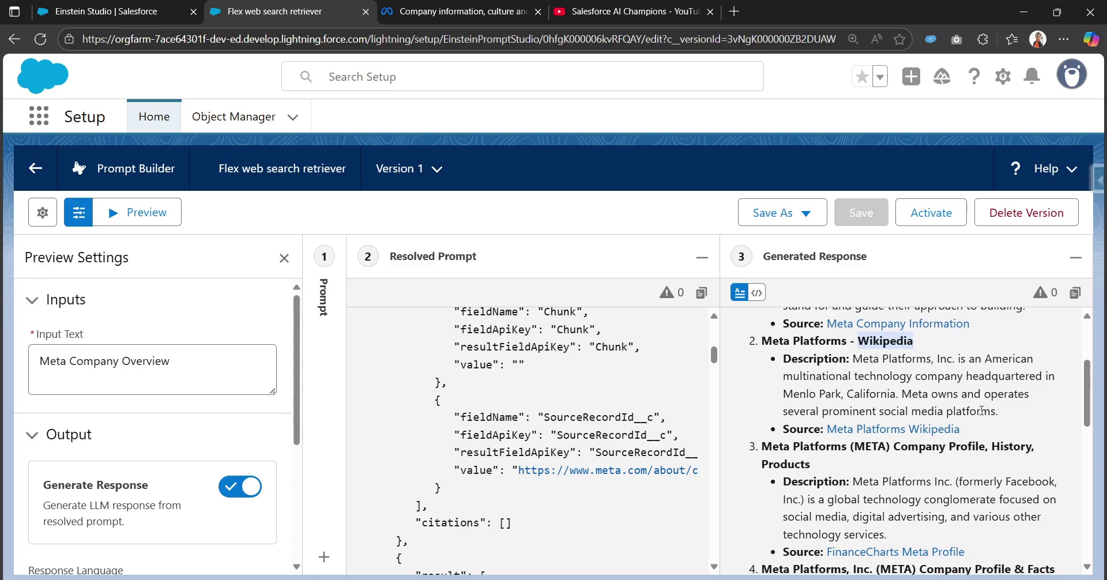
click(893, 437)
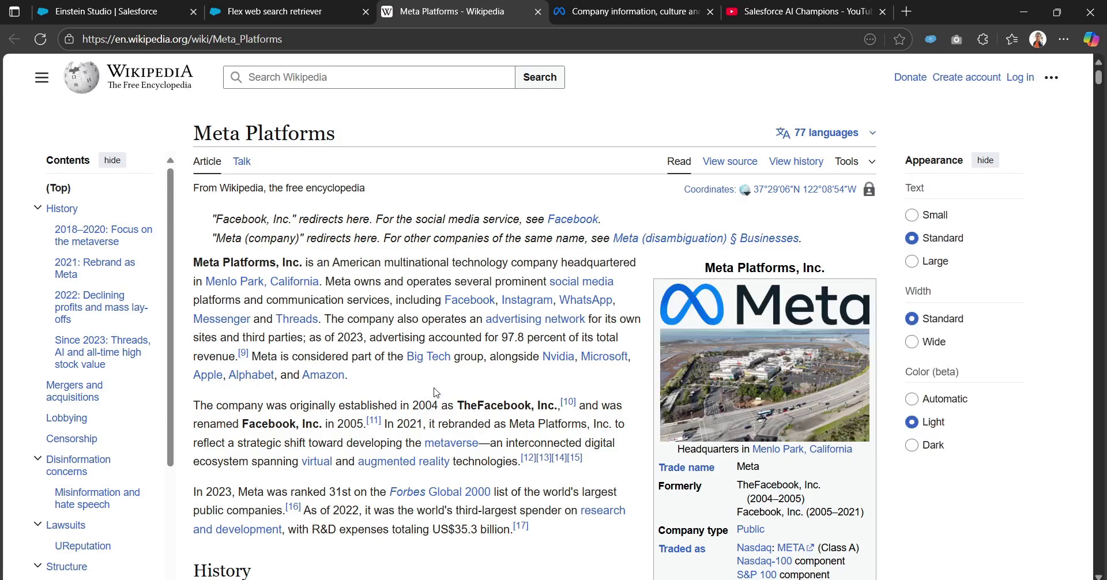
Return to the Flex web search retriever template and review the remaining cited sources, the resolved prompt and the original prompt text.
scroll(436, 392, down, 5)
click(277, 11)
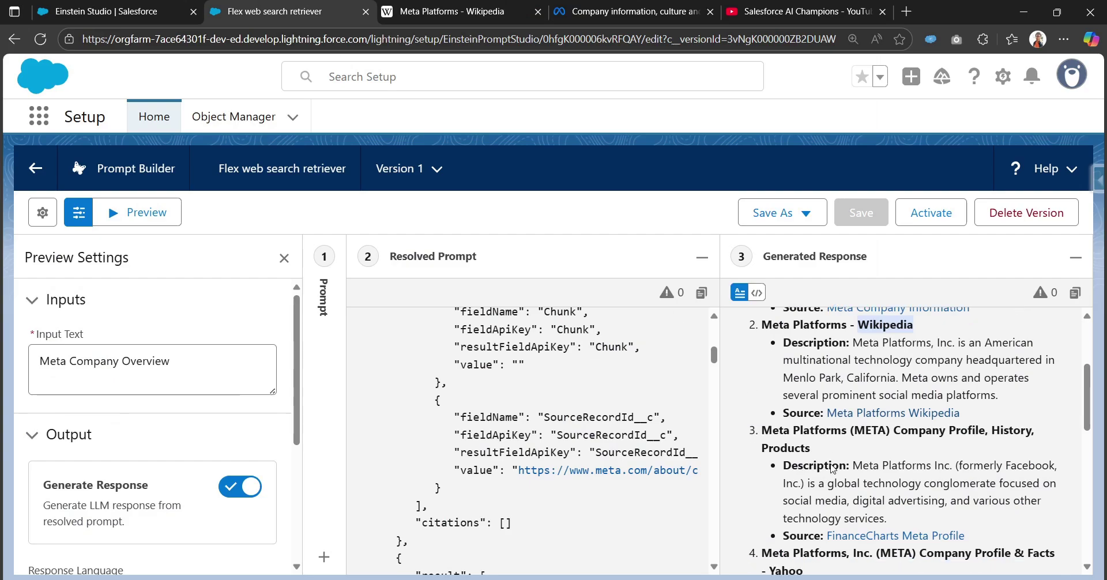
scroll(831, 465, down, 5)
scroll(832, 464, down, 3)
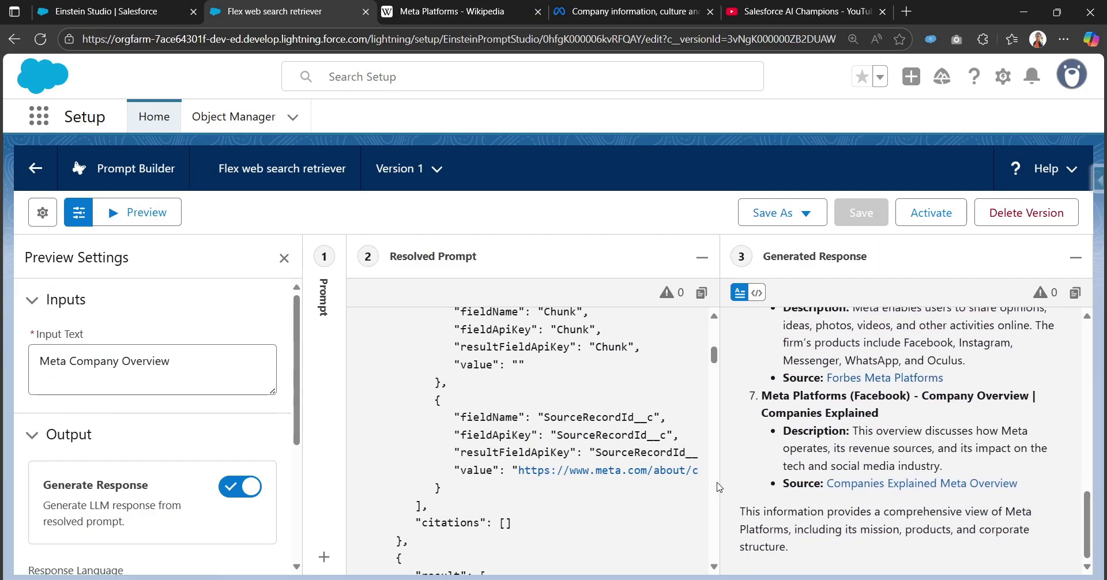
scroll(799, 446, up, 5)
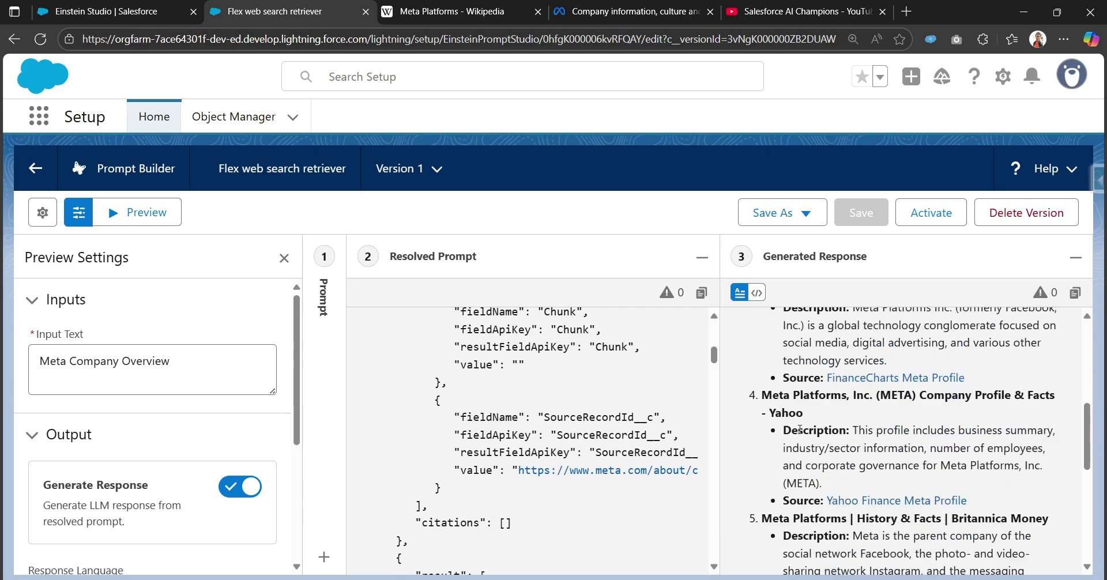
scroll(799, 432, down, 5)
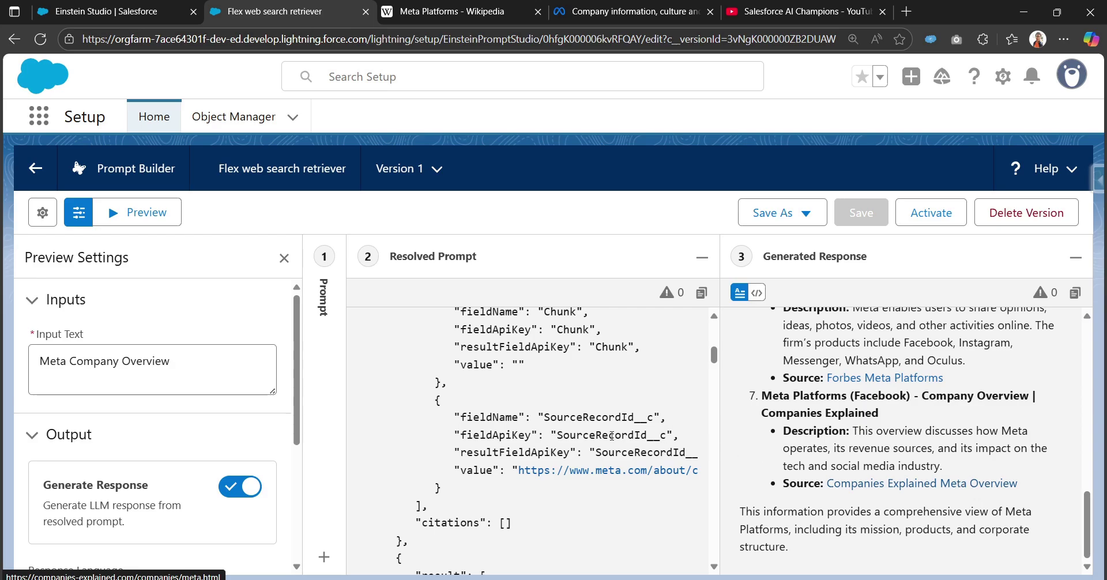
scroll(577, 447, down, 3)
scroll(577, 447, up, 10)
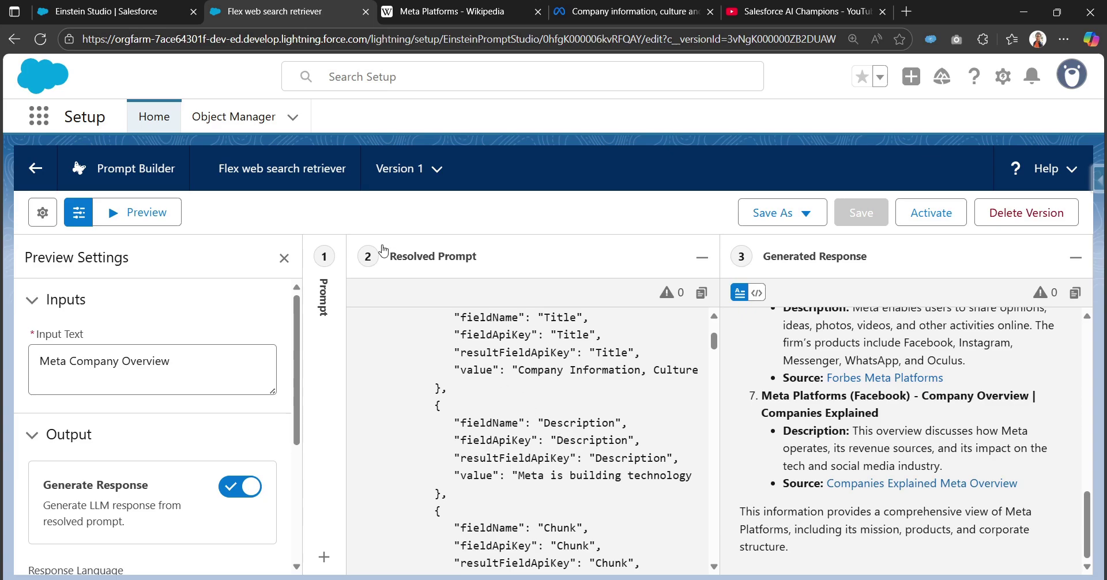
click(324, 256)
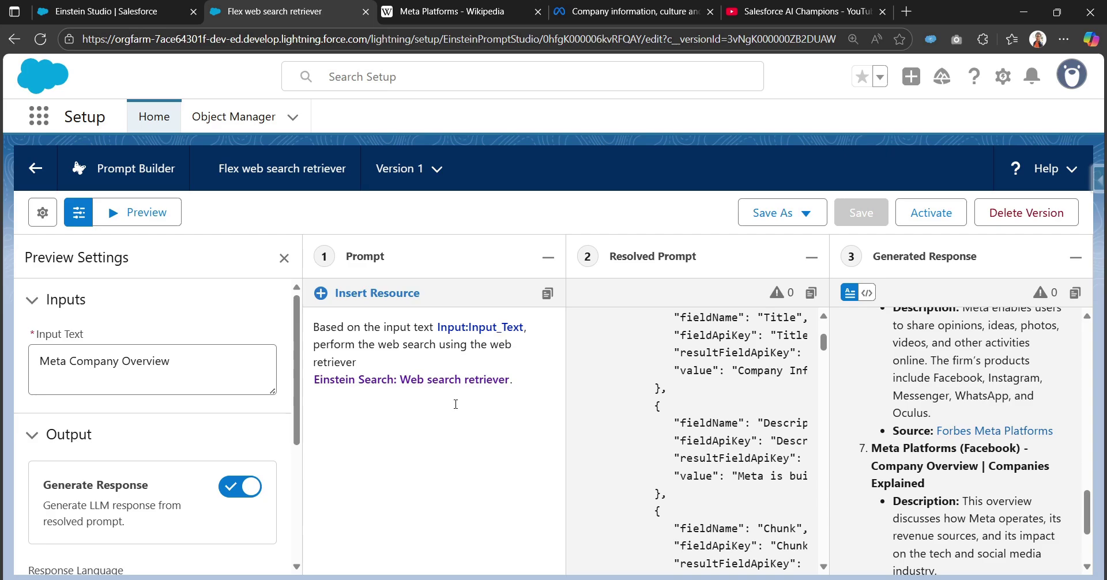
Open the current user's details through Salesforce Inspector and examine the full permission set assignments, highlighting Data Cloud Architect and Prompt Template Manager.
click(1099, 180)
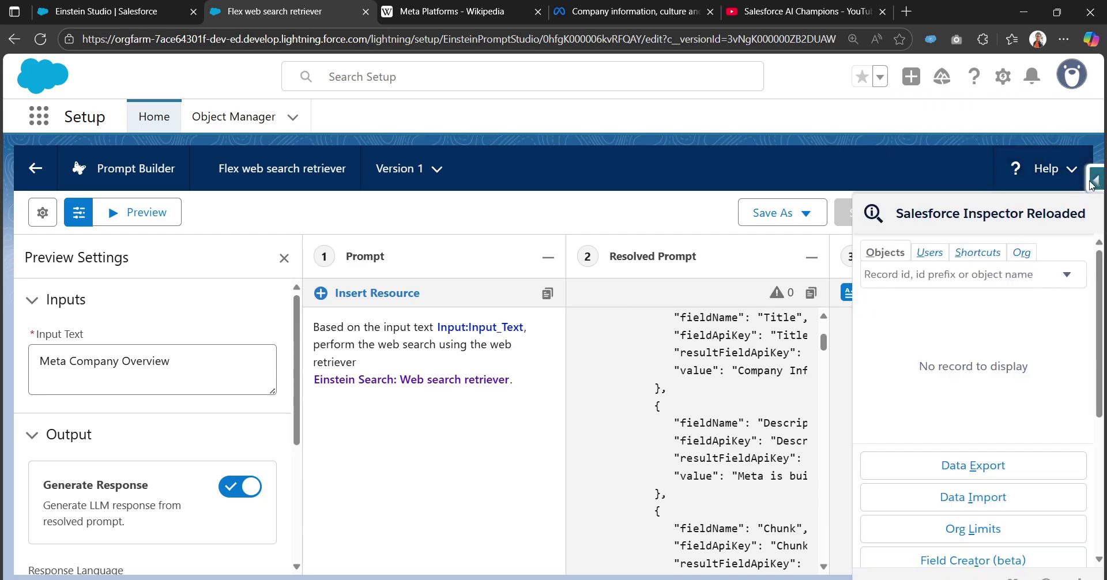
click(937, 258)
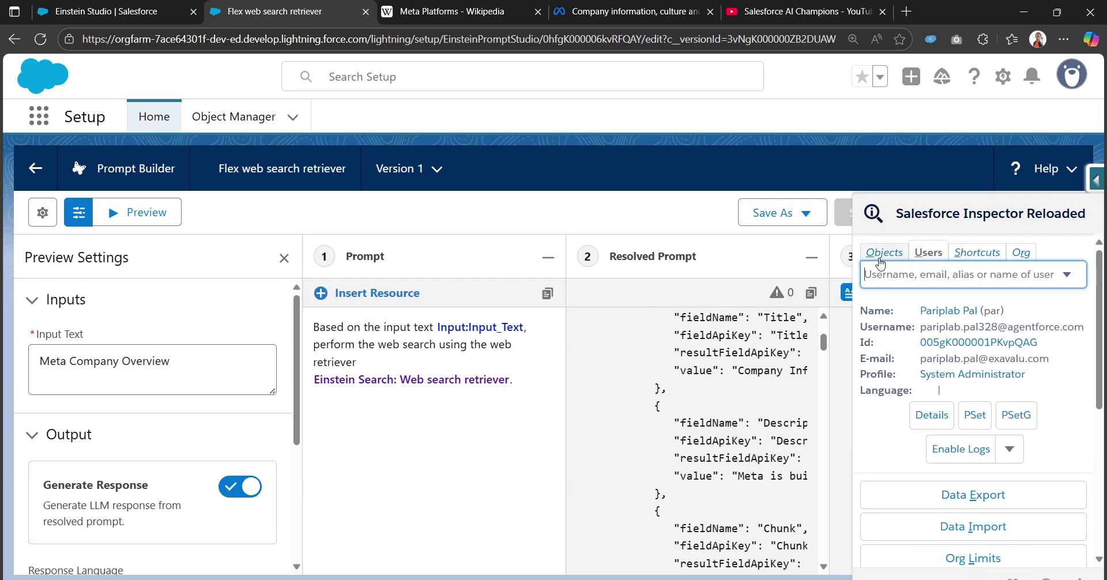
click(933, 415)
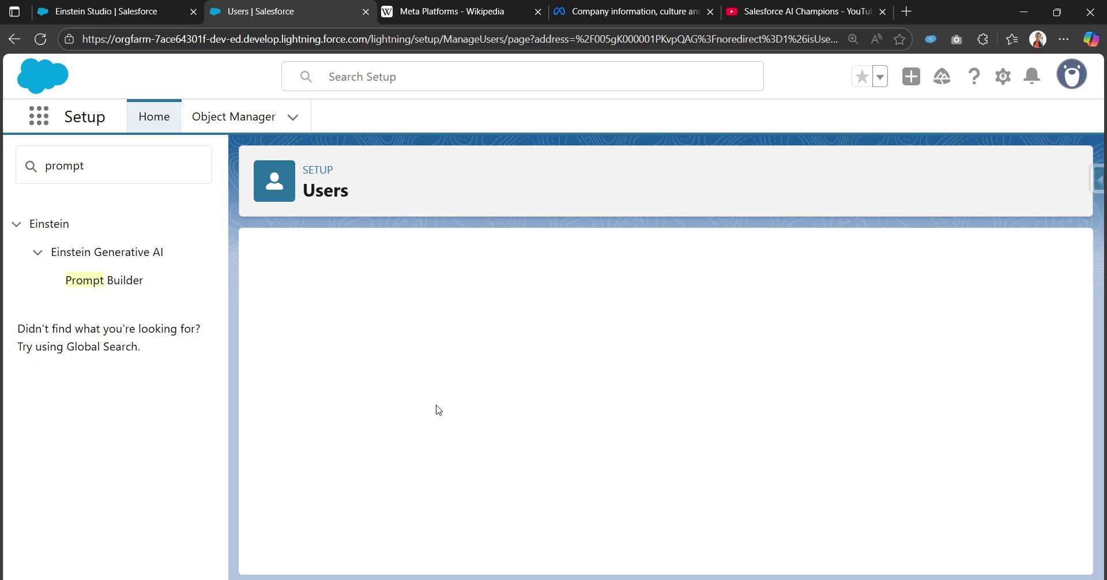
scroll(438, 408, down, 15)
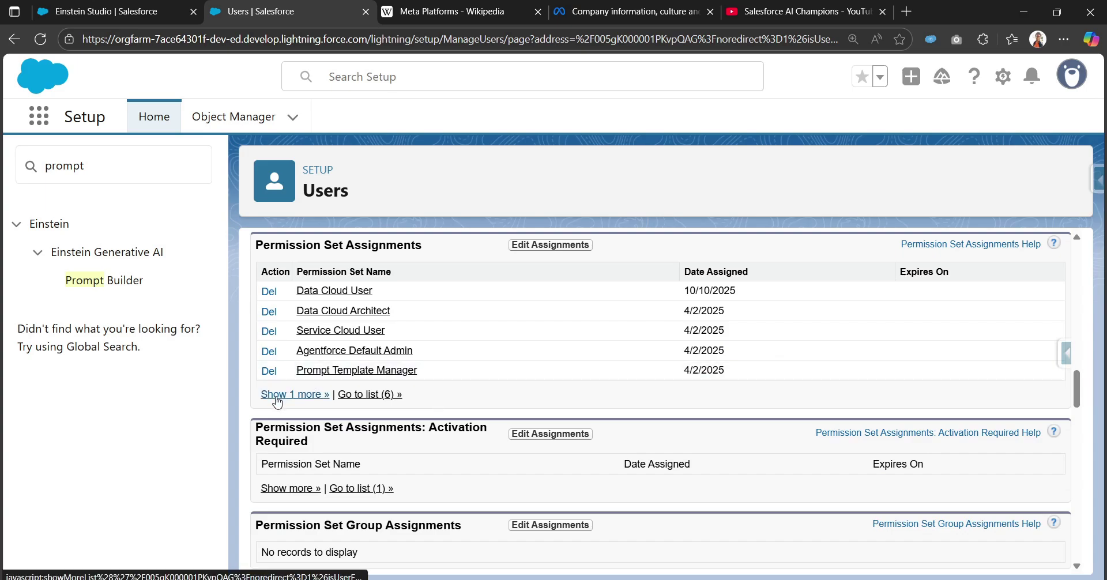
click(276, 395)
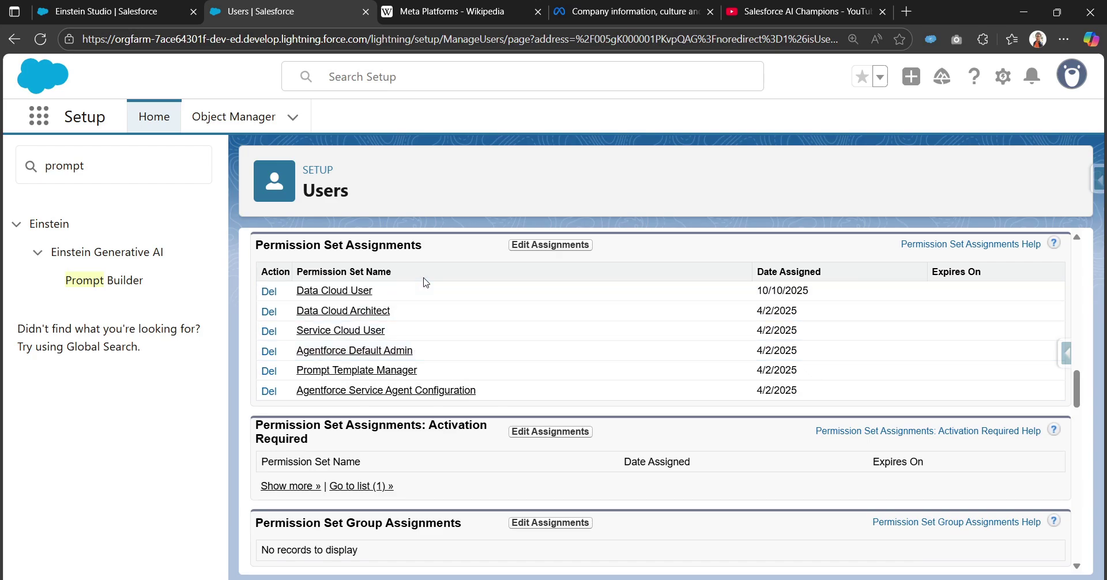
mouse_move(291, 297)
mouse_down()
mouse_move(378, 297)
mouse_move(296, 312)
mouse_up()
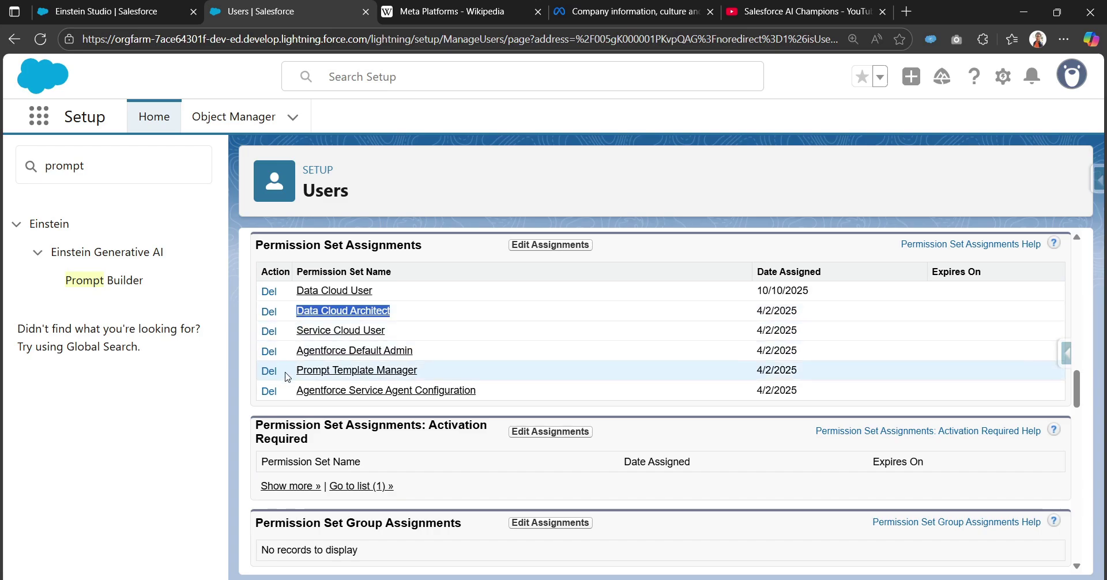
drag(291, 373, 424, 381)
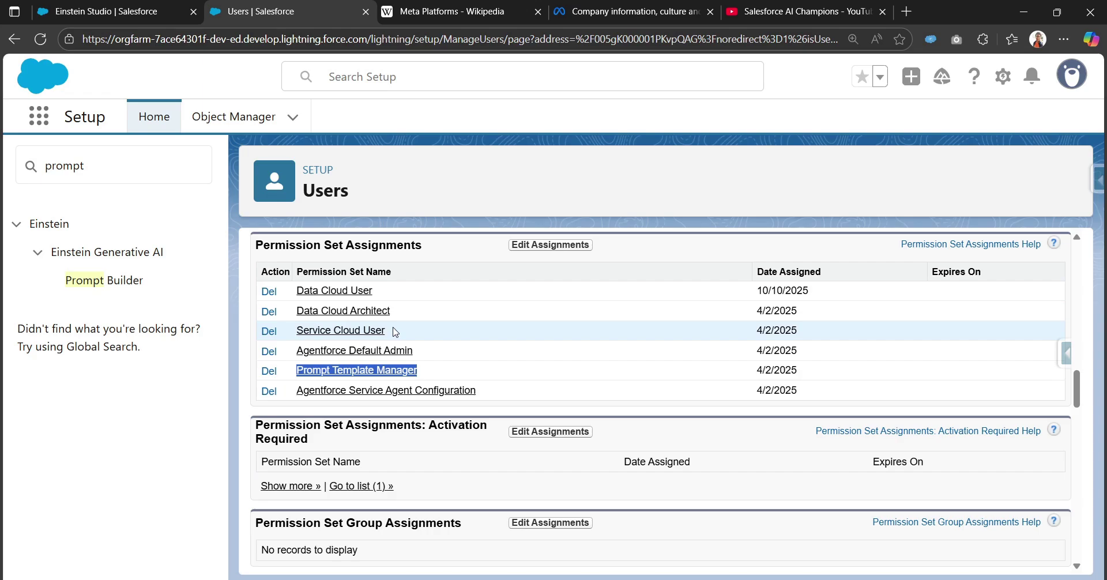
click(141, 18)
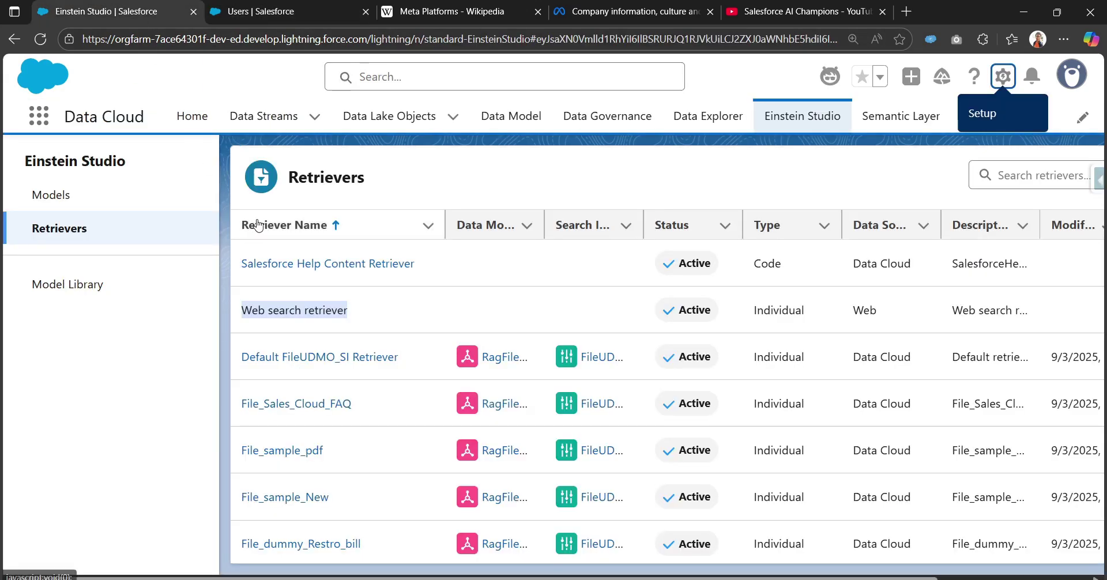
click(303, 12)
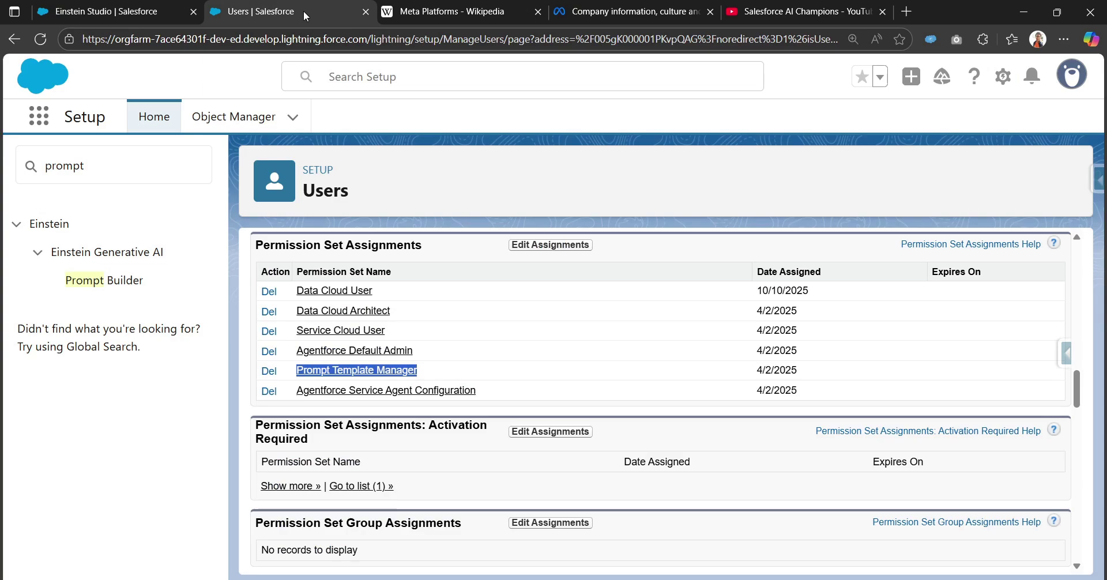
click(122, 162)
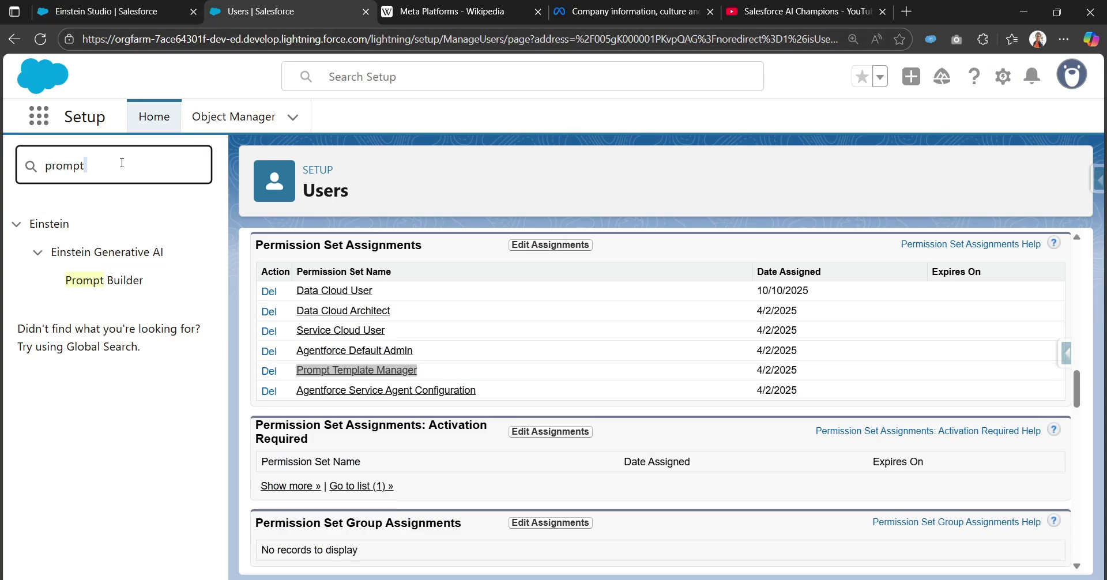
key(ctrl+a)
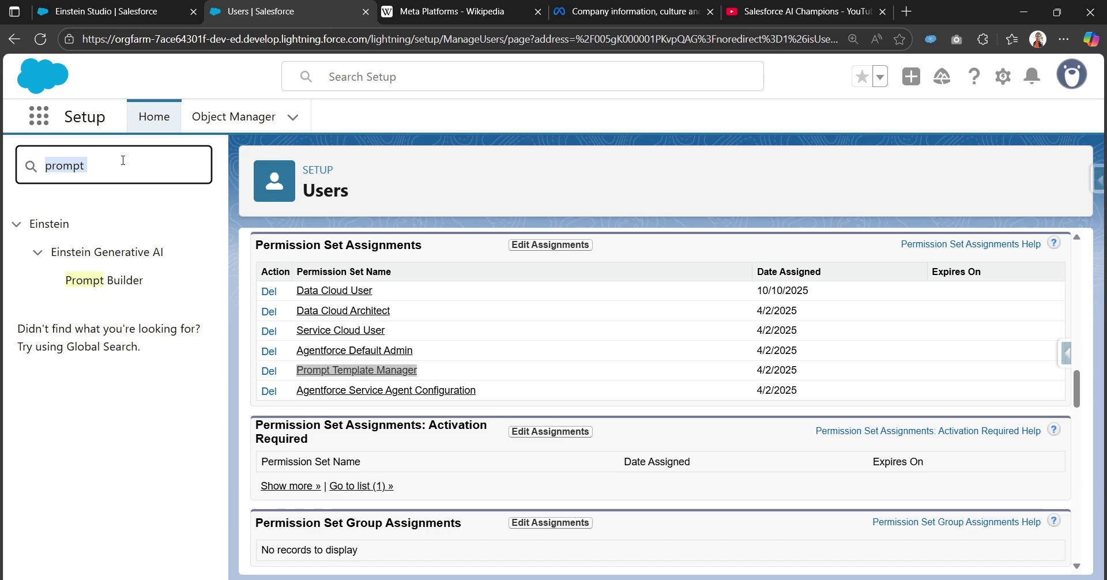
Return to the Flex web search retriever template in Prompt Builder and activate Version 1.
click(15, 39)
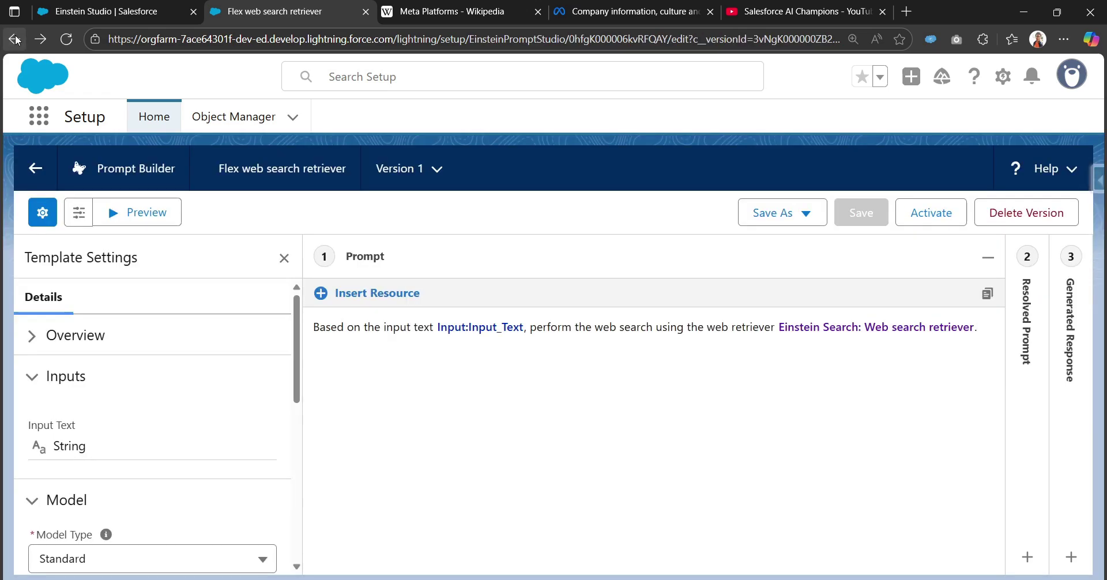
click(935, 215)
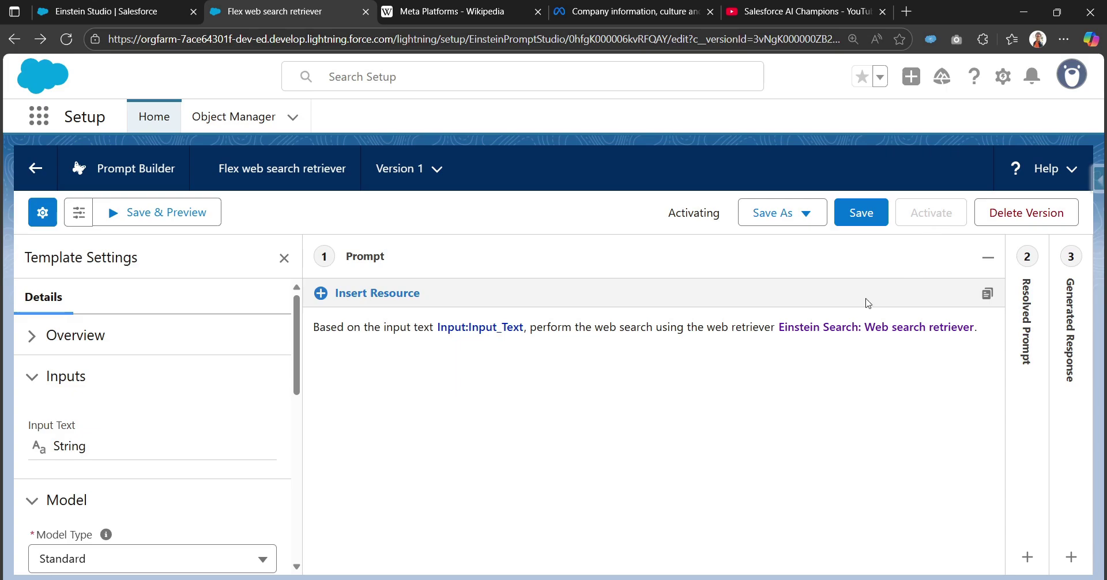